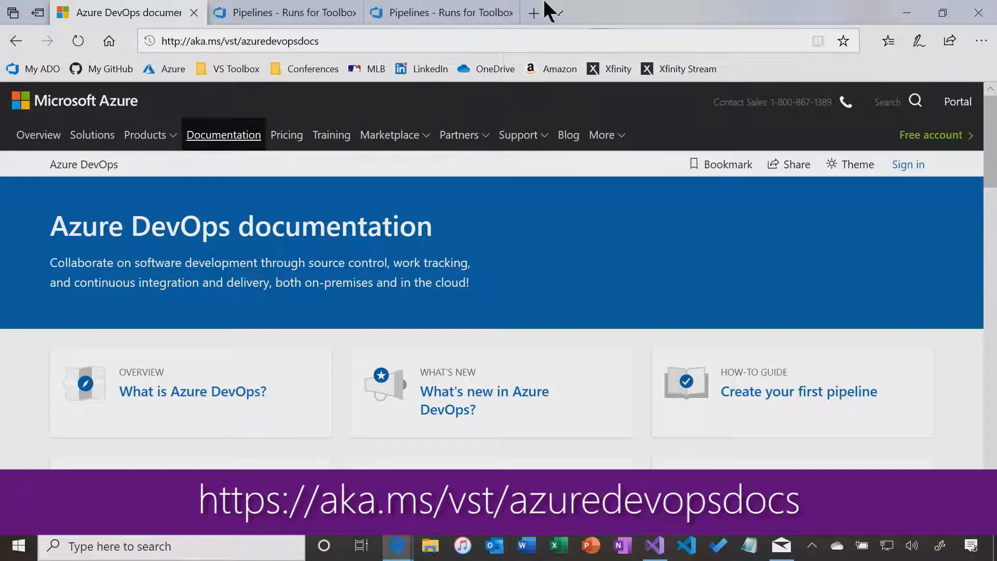
# Check the stages of the Toolbox DevOps Show runs, then move to Visual Studio
pyautogui.click(280, 8)
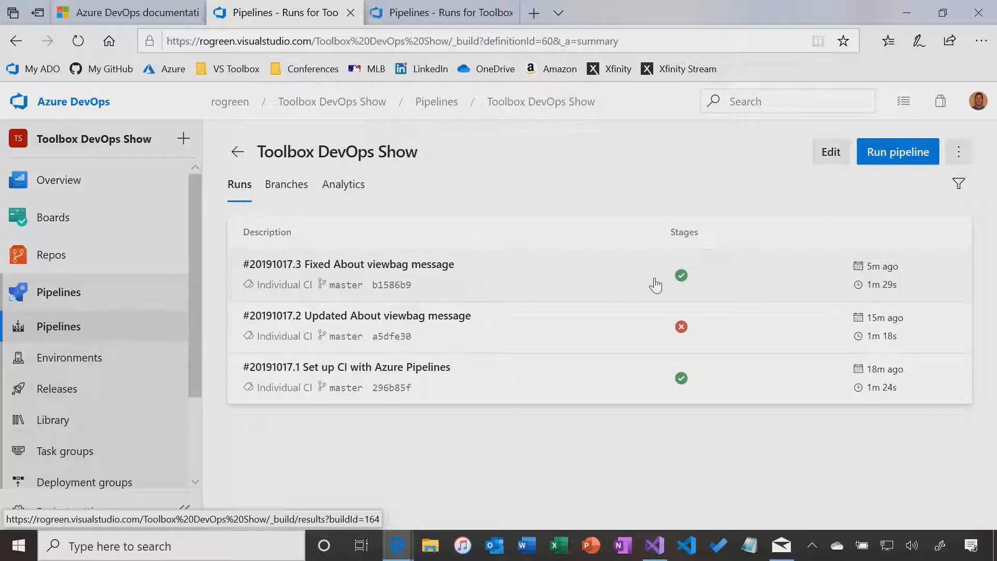
pyautogui.moveTo(676, 281)
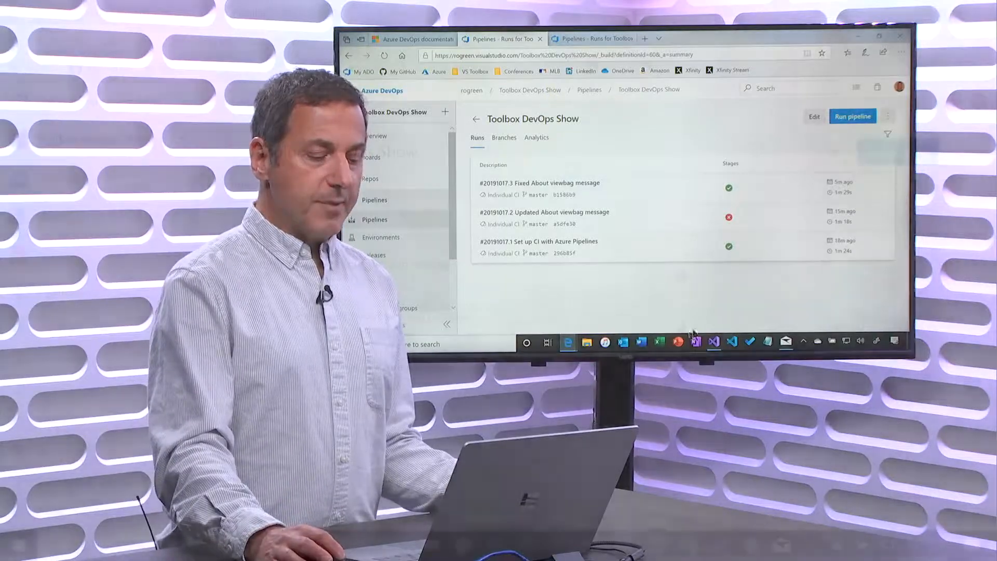
pyautogui.click(654, 544)
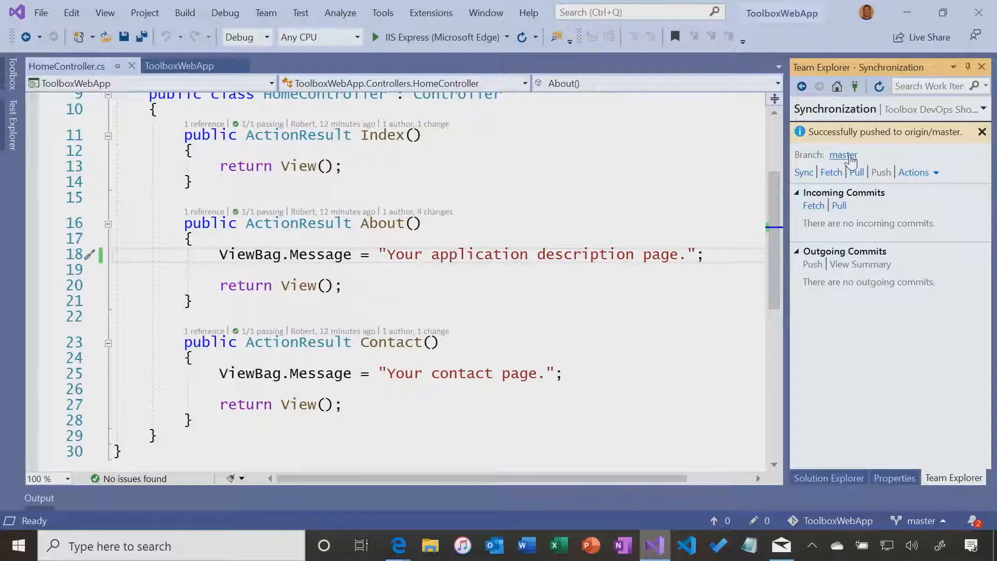
# Create and check out branch AboutPageV1.1 from master, then show Solution Explorer
pyautogui.click(848, 155)
pyautogui.click(841, 134)
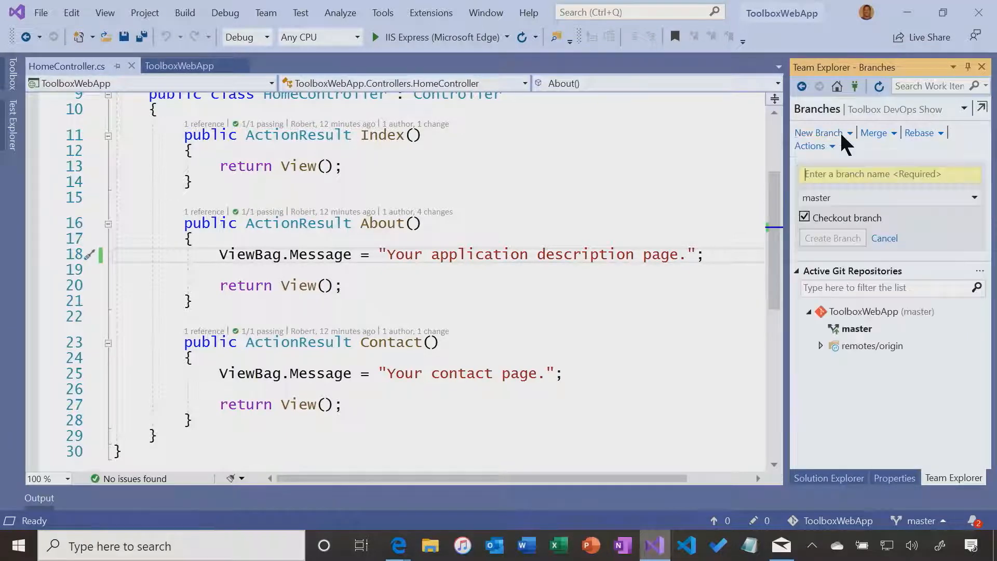
pyautogui.write('AboutPageV1')
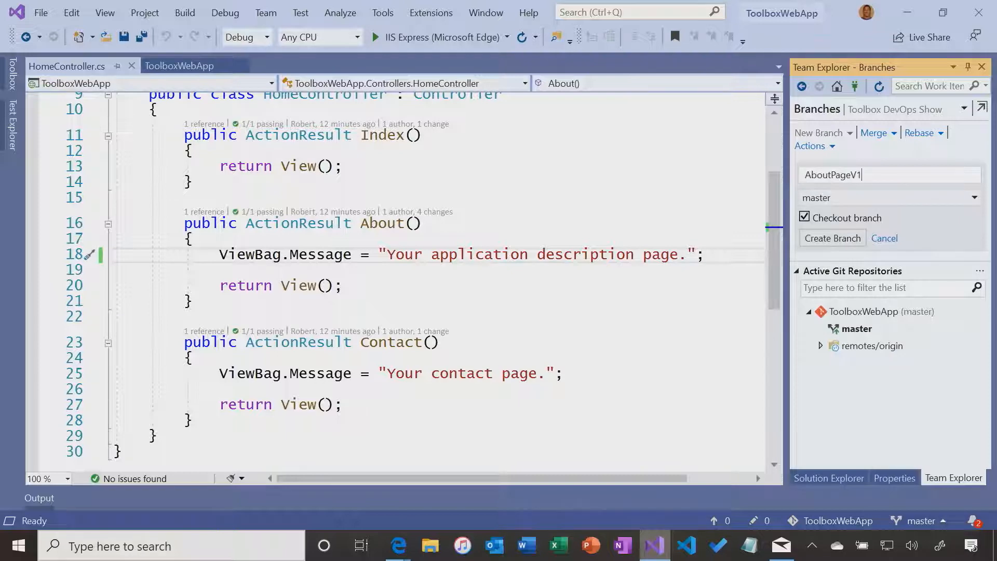
pyautogui.write('.1')
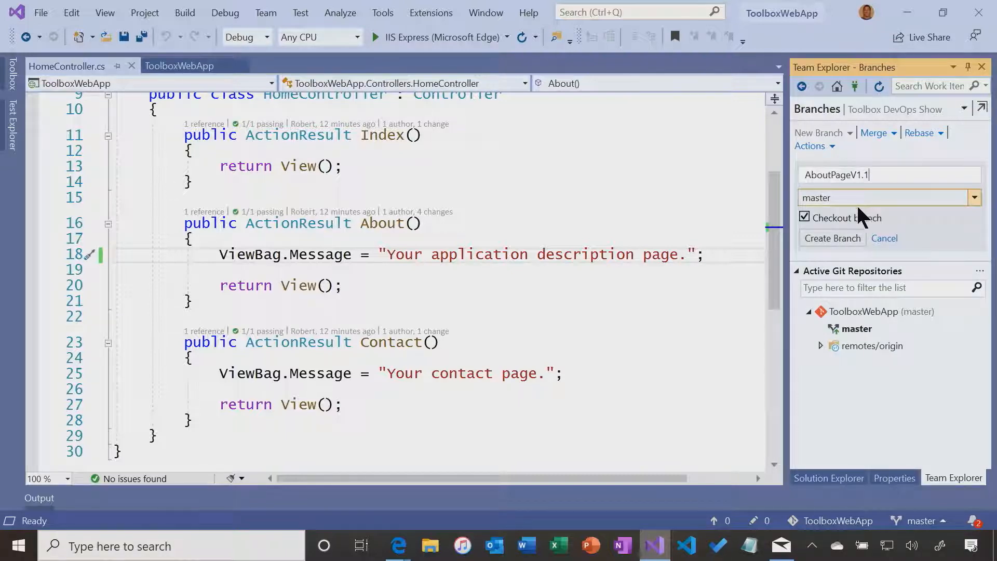
pyautogui.click(832, 237)
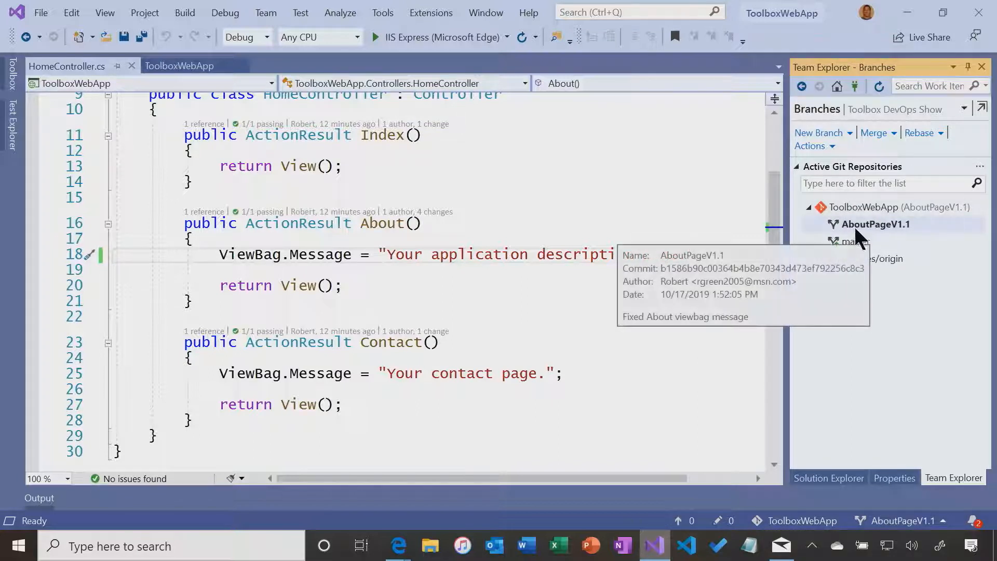
pyautogui.click(829, 477)
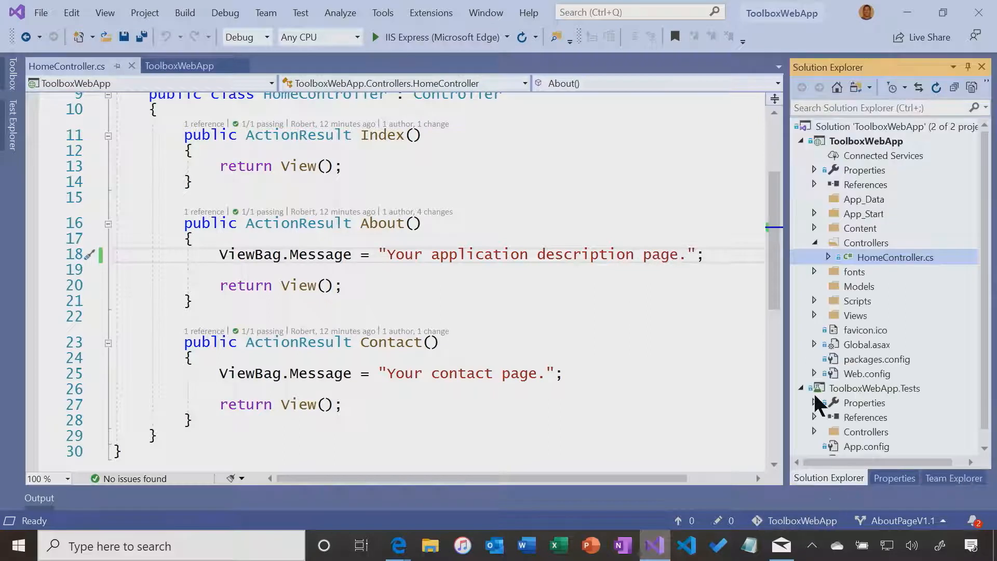
# Insert 'more' before 'additional' on line 7 of Views/Home/About.cshtml and save it
pyautogui.click(814, 316)
pyautogui.click(829, 330)
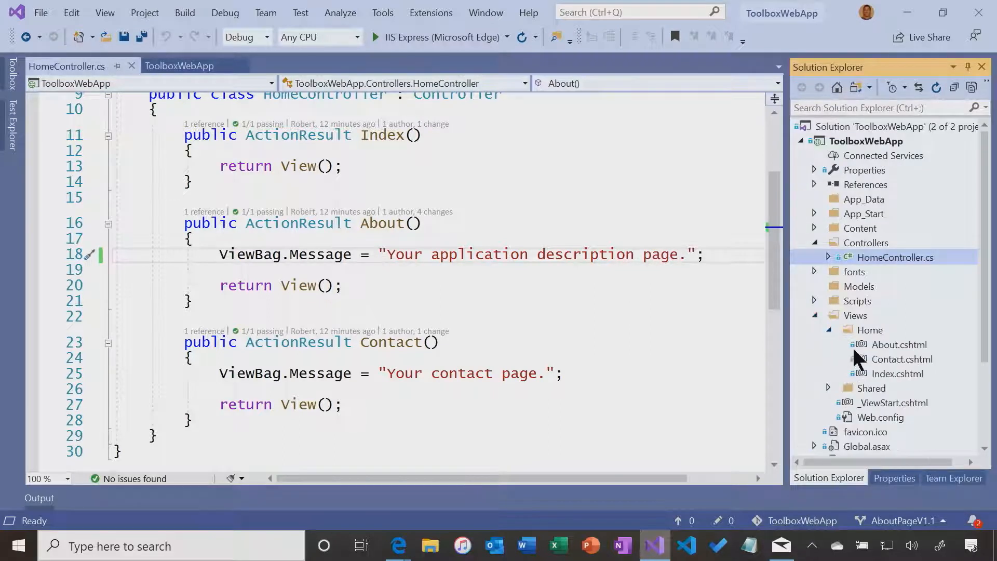
pyautogui.doubleClick(899, 346)
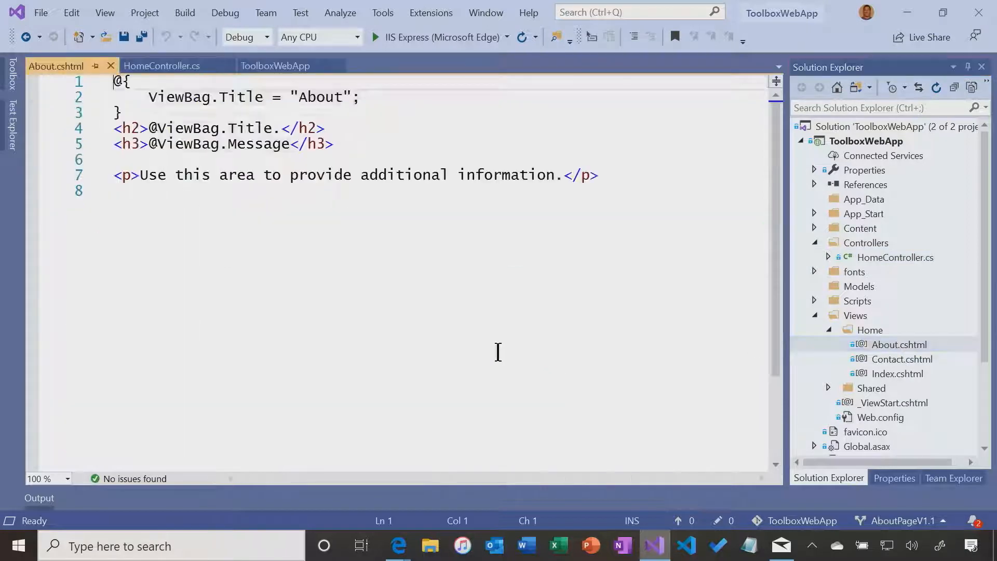
pyautogui.click(361, 175)
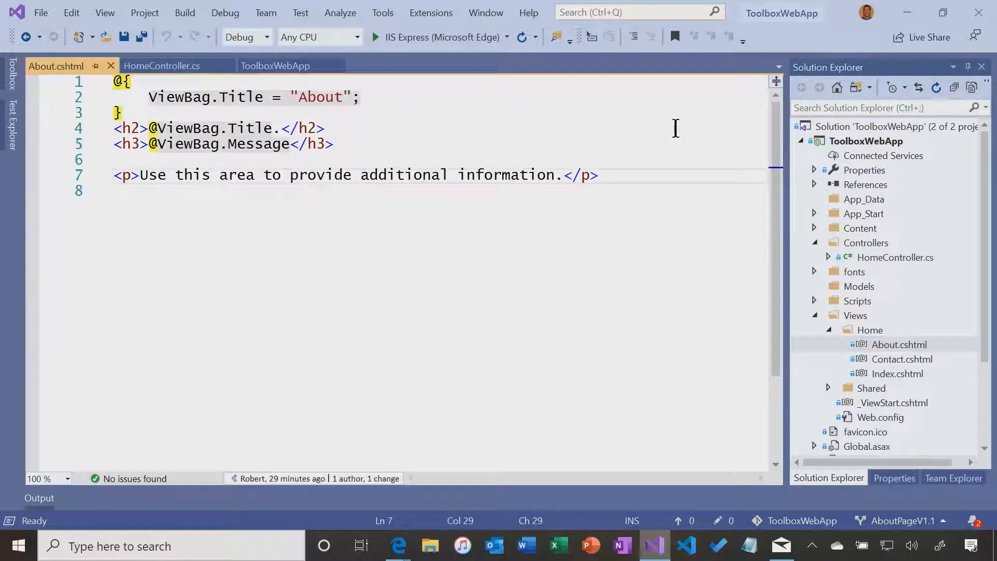
pyautogui.write('more')
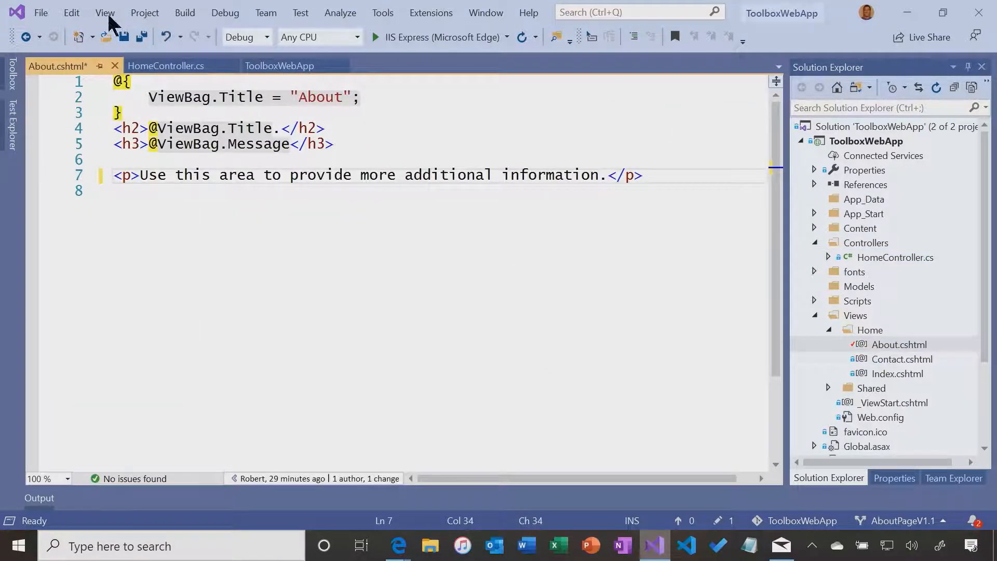
pyautogui.click(123, 37)
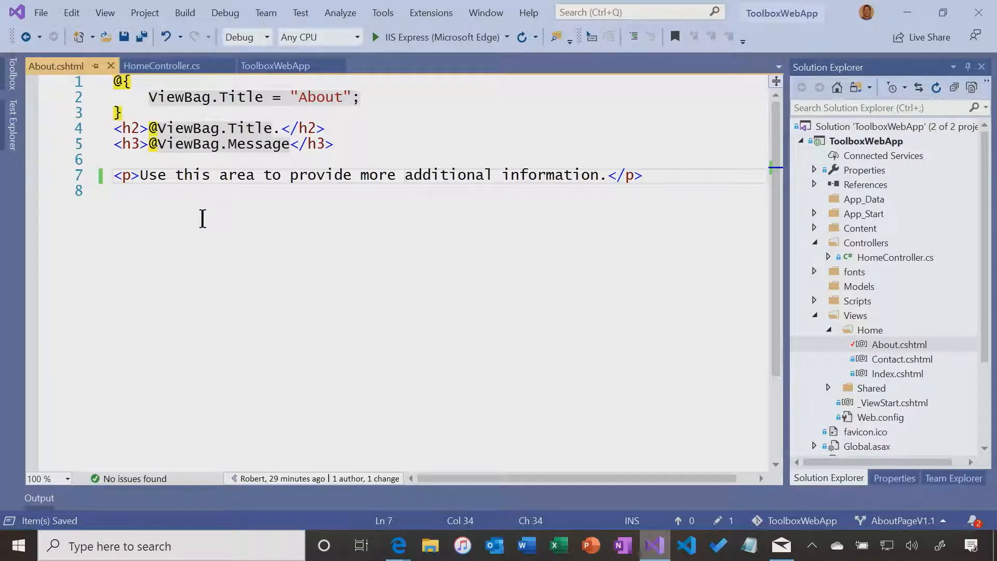
# Commit all changes as 'Updated about page text' and push AboutPageV1.1 to origin
pyautogui.click(722, 520)
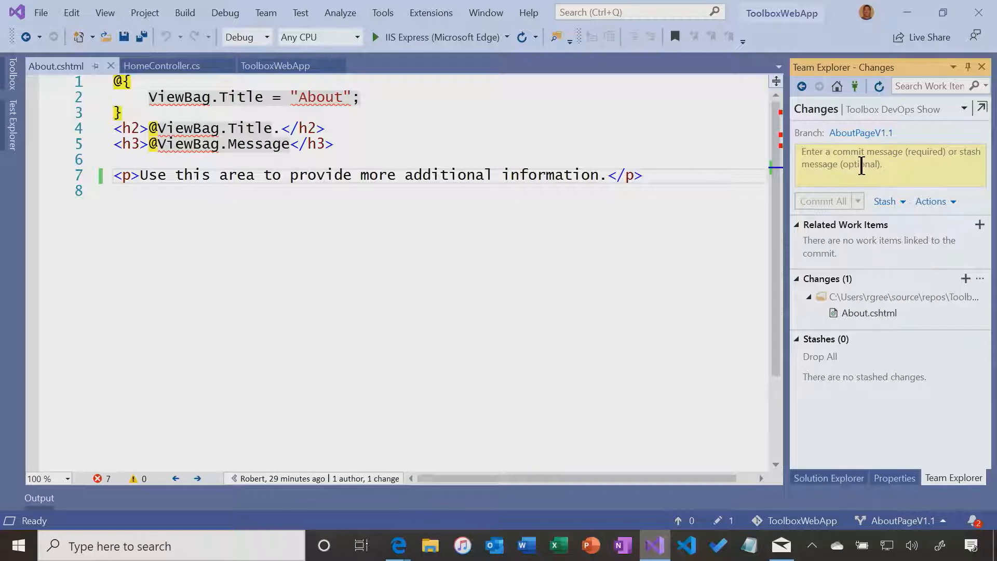
pyautogui.click(862, 166)
pyautogui.write('Updated')
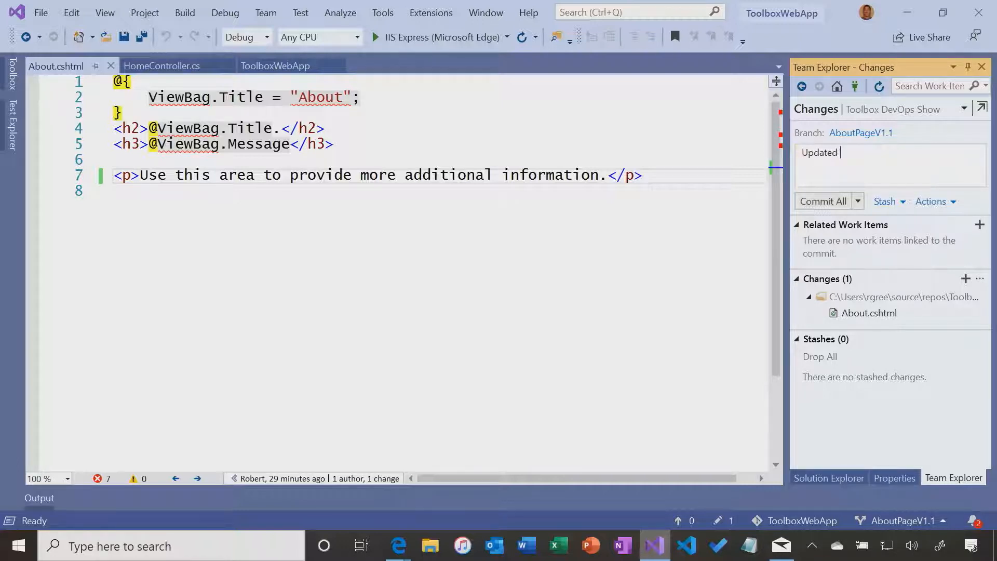
pyautogui.write(' about page text')
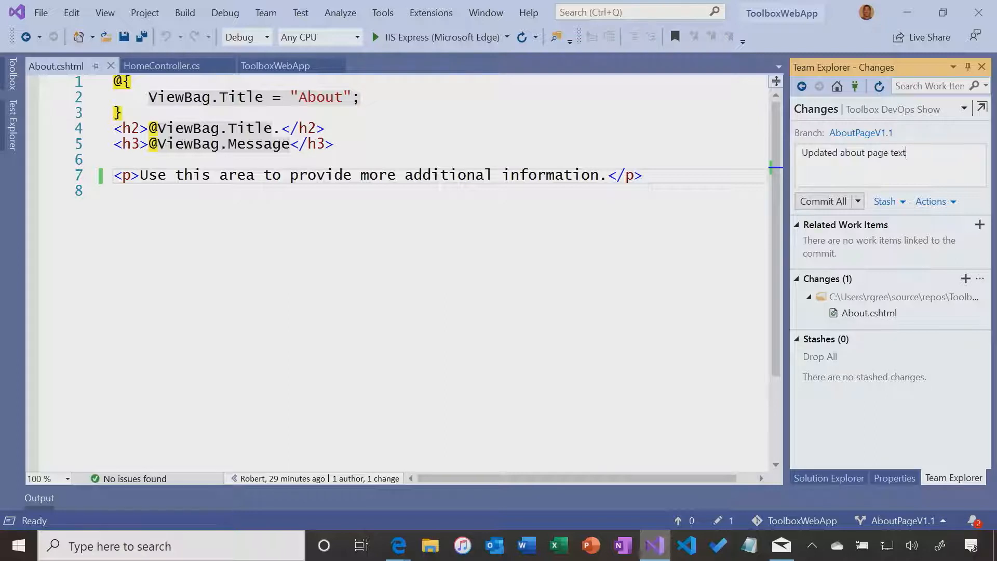
pyautogui.click(859, 201)
pyautogui.click(735, 235)
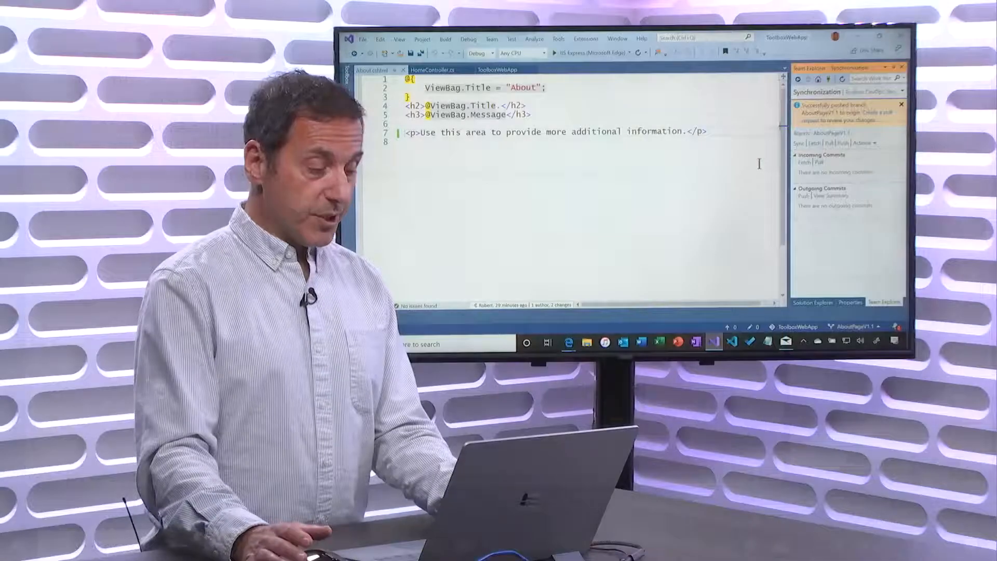
pyautogui.hotkey('alt', 'Tab')
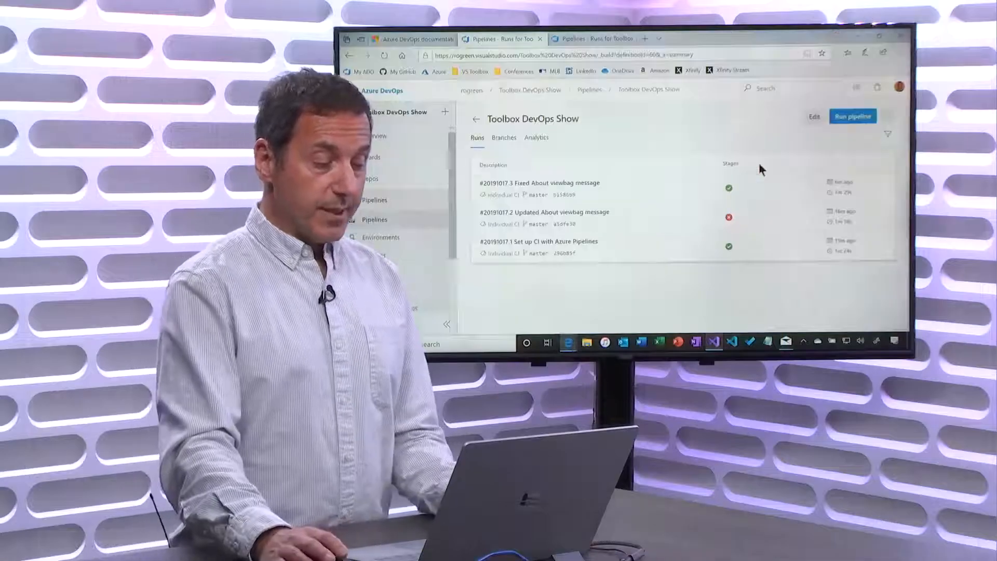
# Refresh the runs, then open Toolbox DevOps Show's azure-pipelines.yml in the YAML editor
pyautogui.click(384, 55)
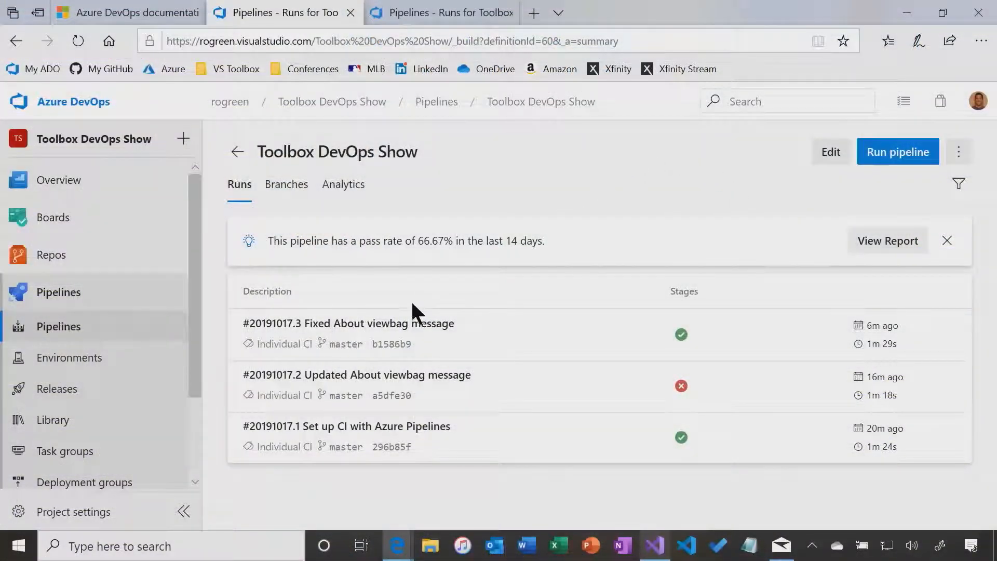
pyautogui.click(455, 106)
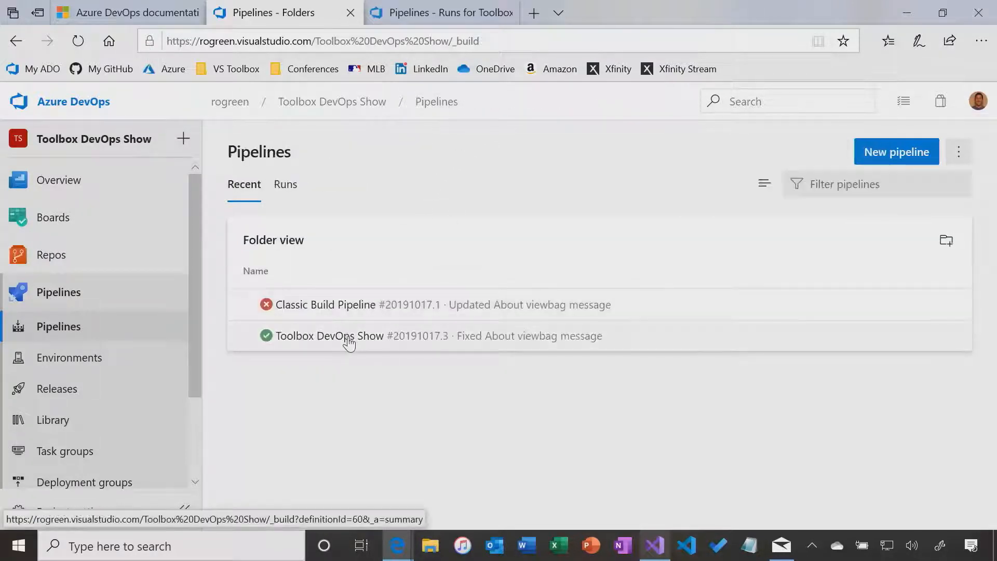
pyautogui.click(425, 337)
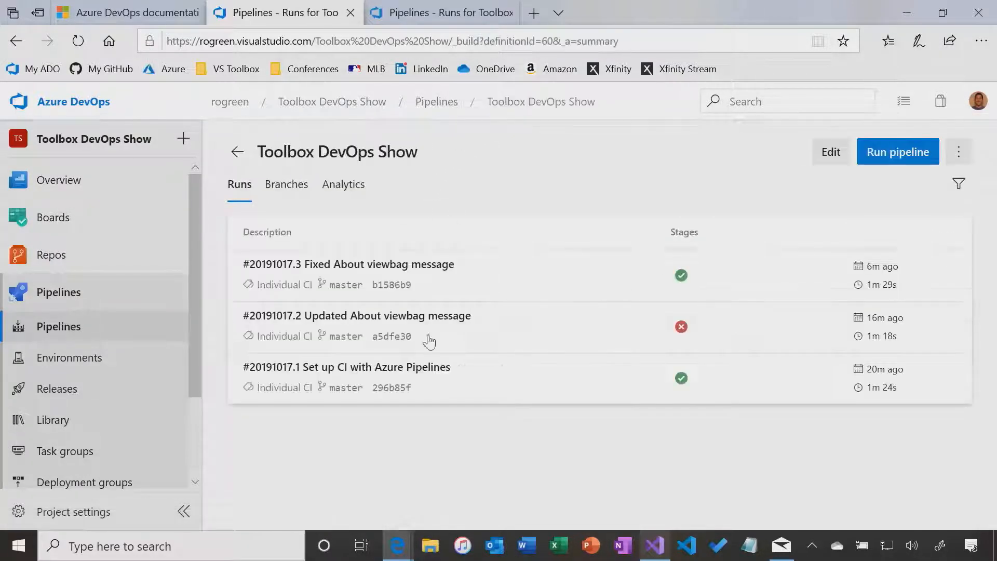
pyautogui.click(829, 154)
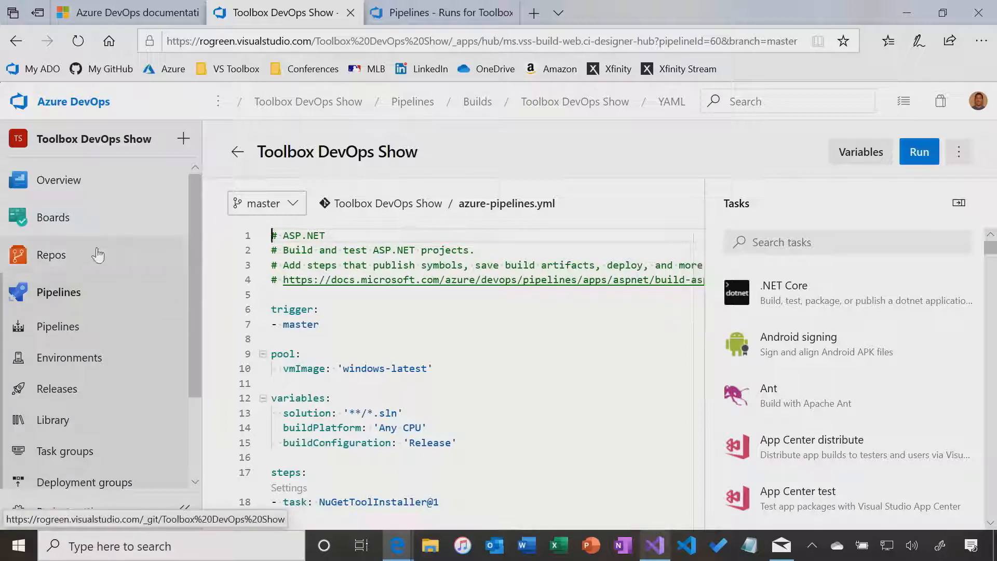
pyautogui.moveTo(60, 257)
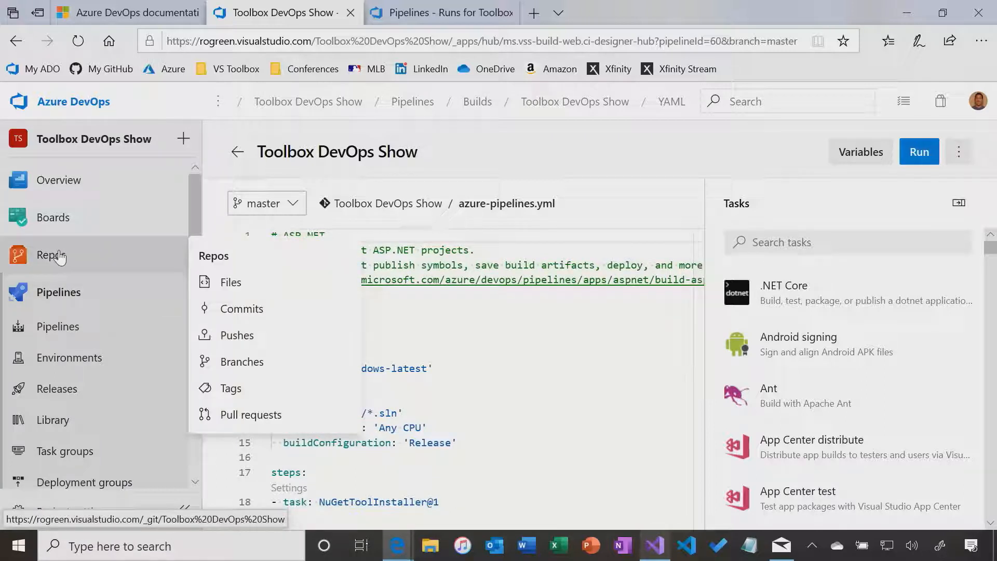
# Create pull request 'About Page V1.1' merging source branch AboutPageV1.1 into master
pyautogui.click(255, 414)
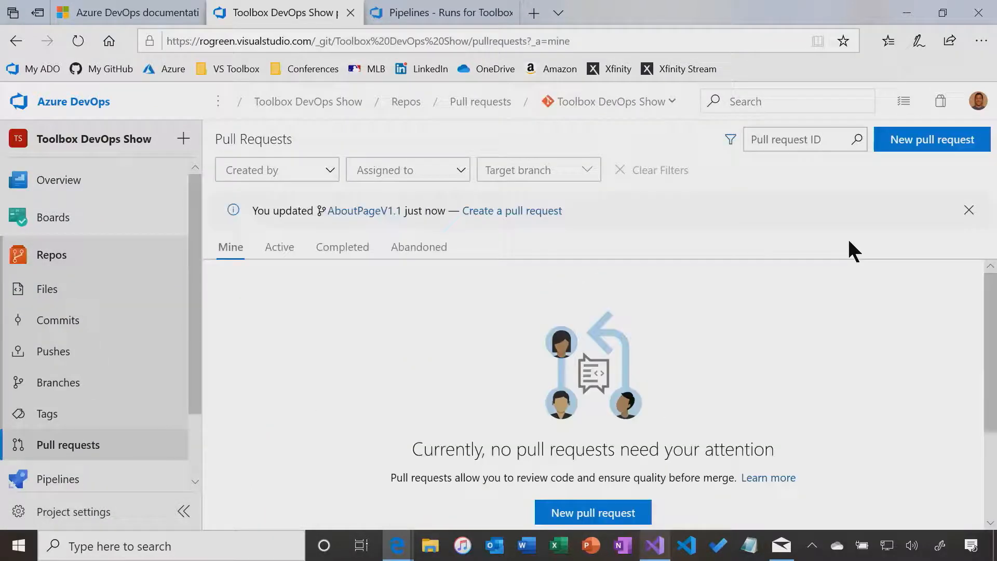
pyautogui.click(924, 146)
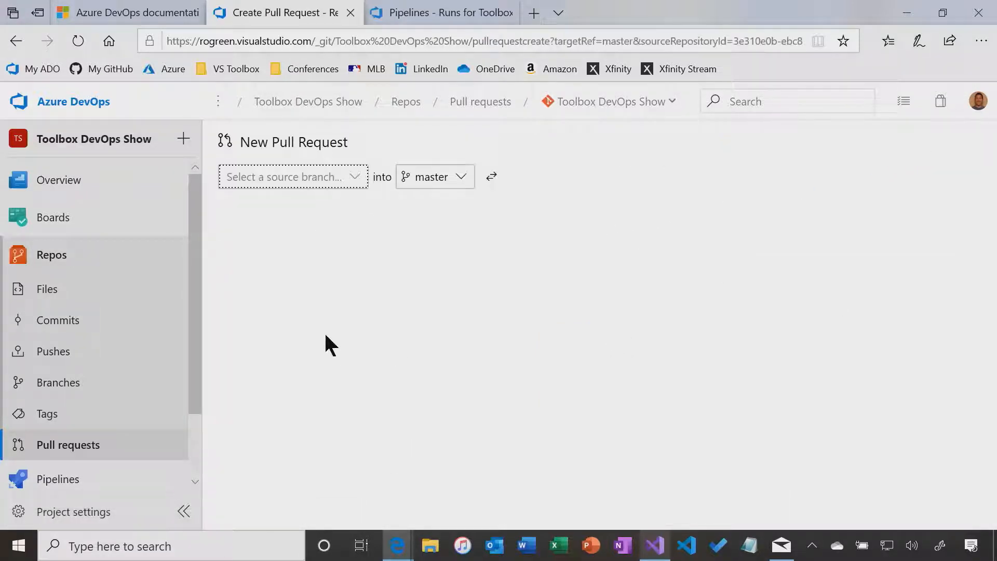
pyautogui.click(291, 175)
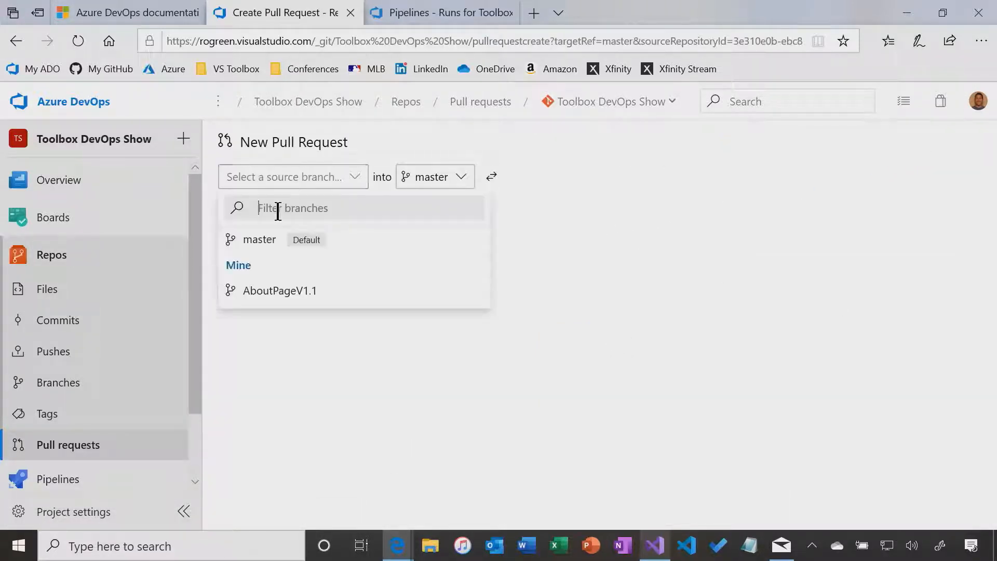
pyautogui.click(261, 290)
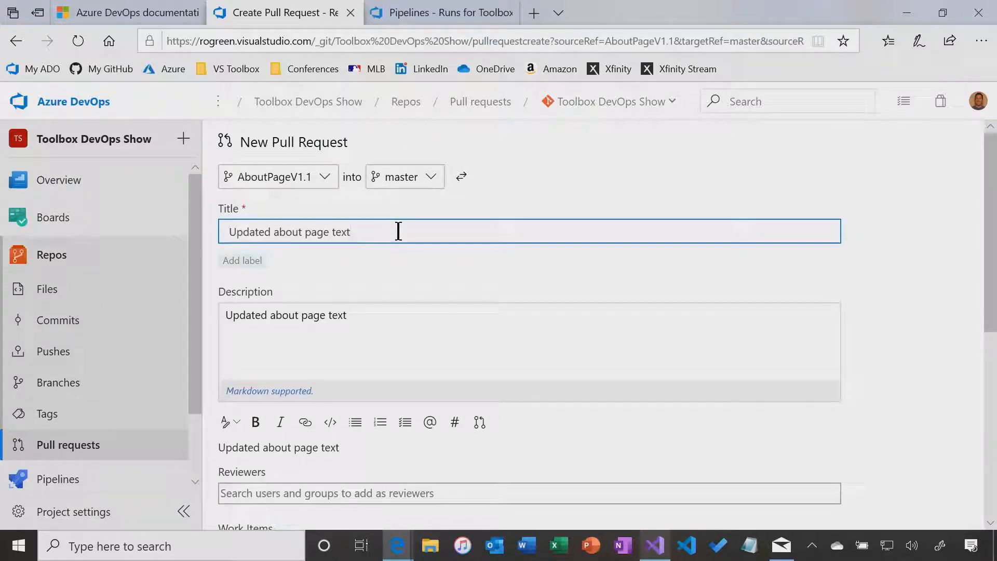
pyautogui.moveTo(182, 237)
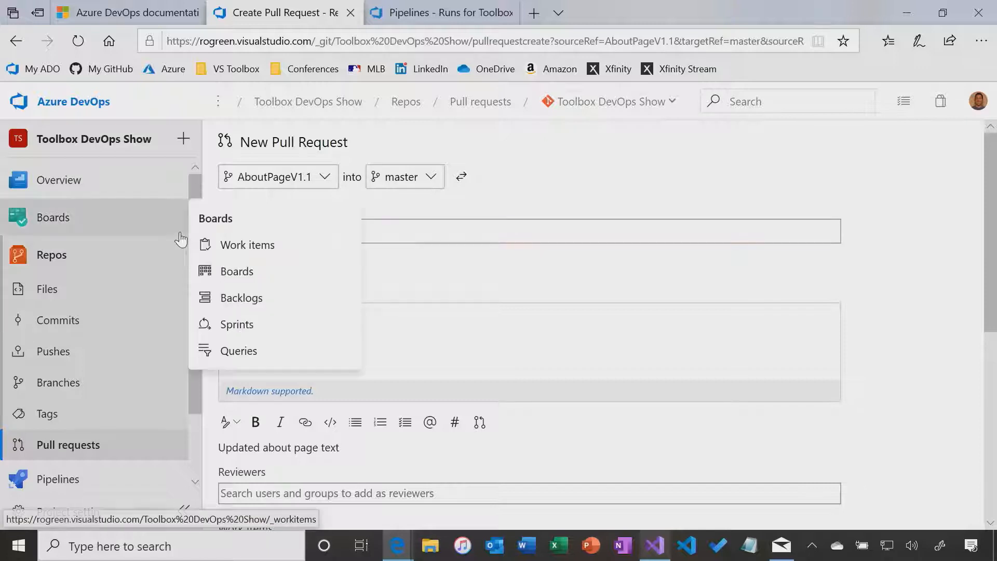
pyautogui.hotkey('ctrl', 'a')
pyautogui.write('About Page V')
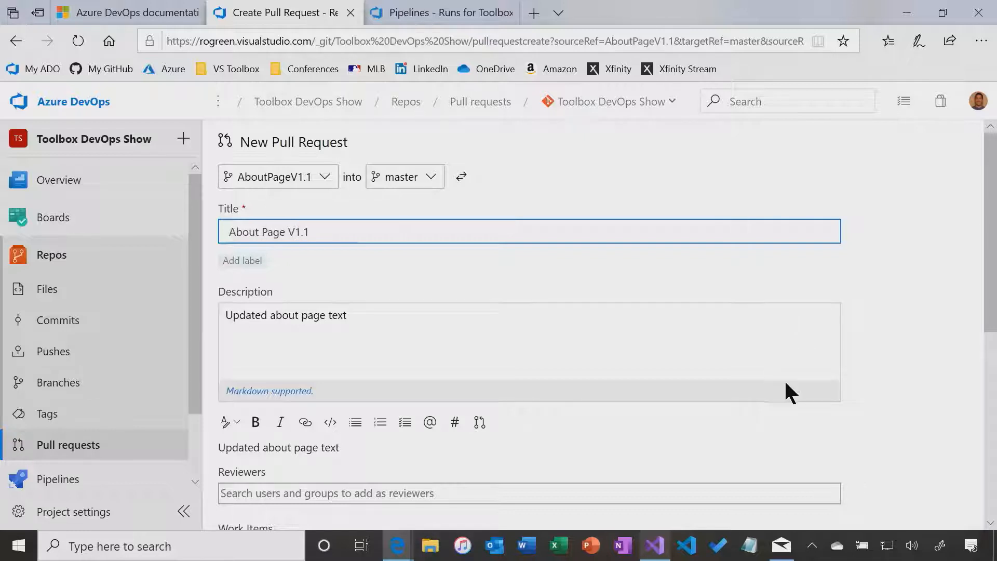
pyautogui.scroll(-5, 594, 370)
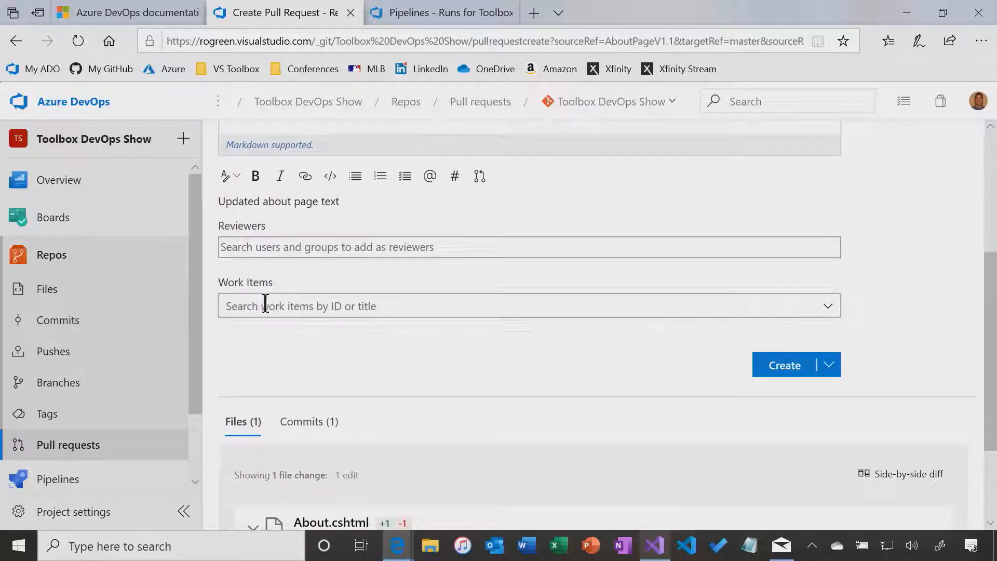
pyautogui.click(795, 375)
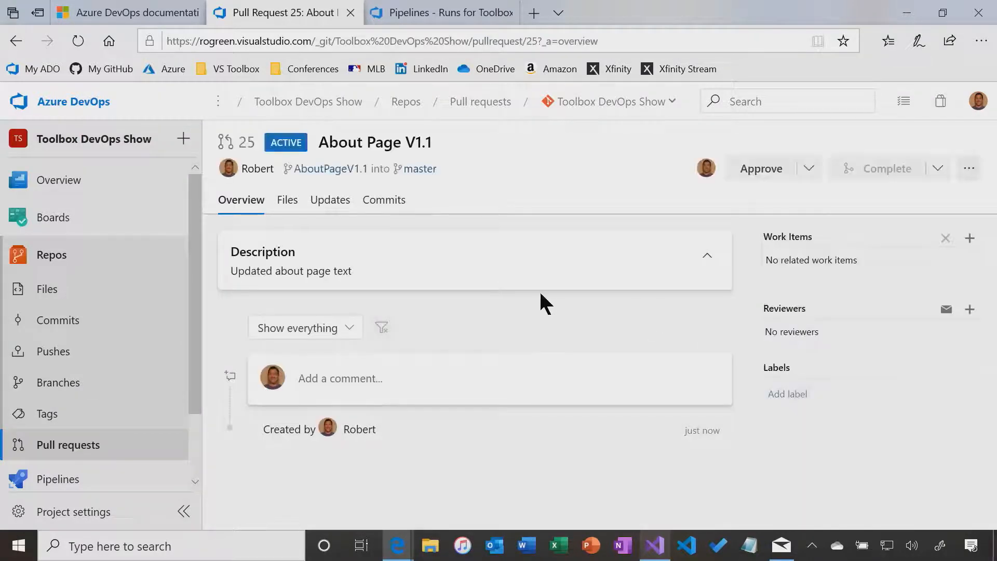
# Approve pull request 25 and complete its merge into master
pyautogui.click(807, 171)
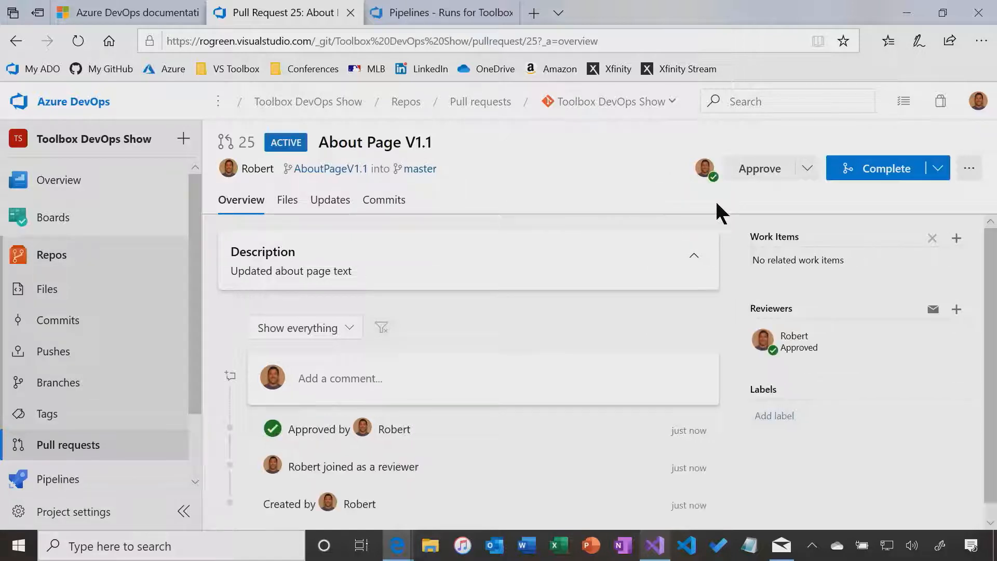
pyautogui.click(937, 169)
pyautogui.click(881, 202)
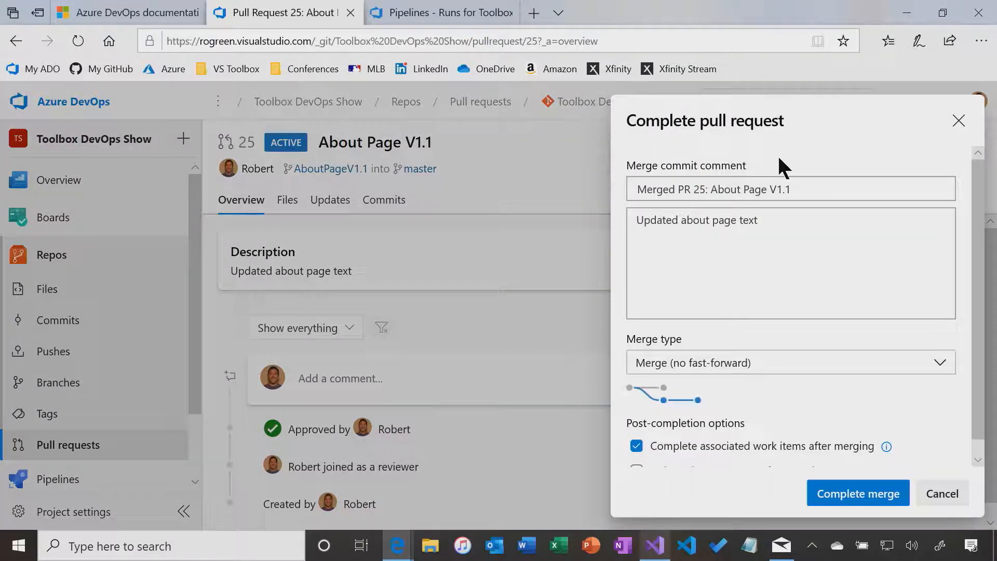
pyautogui.scroll(-1, 697, 469)
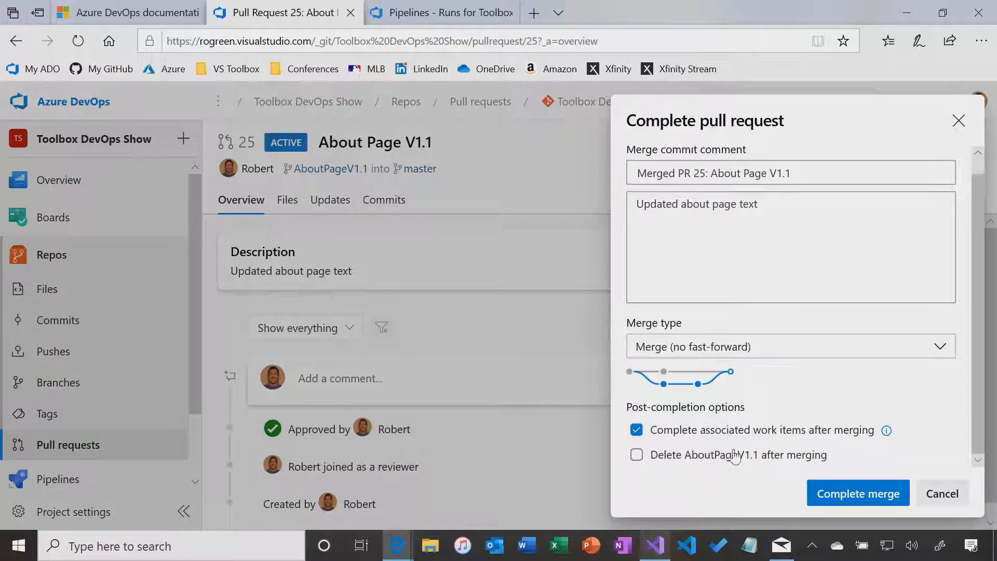
pyautogui.click(884, 493)
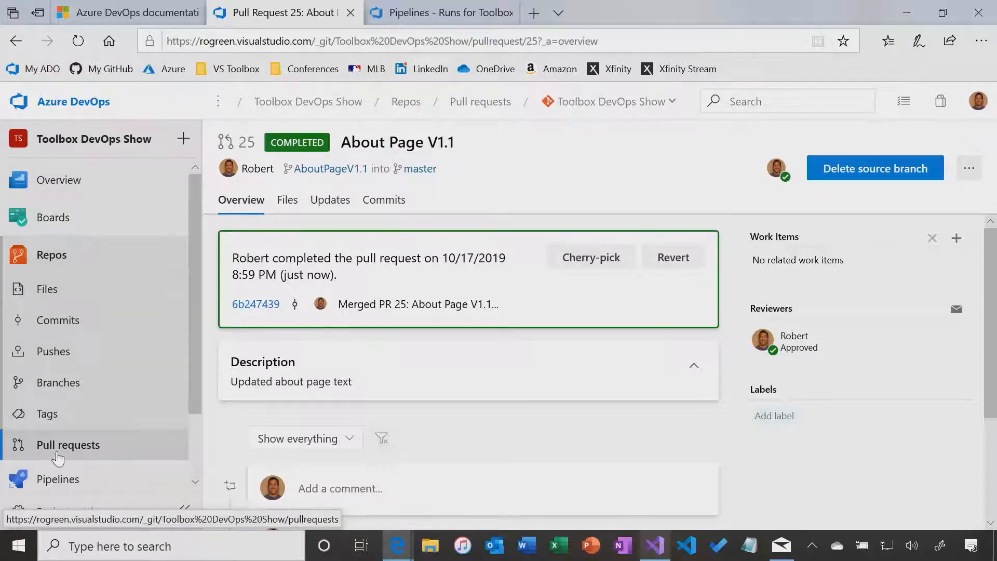
pyautogui.scroll(-2, 52, 446)
# Open the Toolbox DevOps Show pipeline runs and its 66.67% pass-rate failure report
pyautogui.click(52, 394)
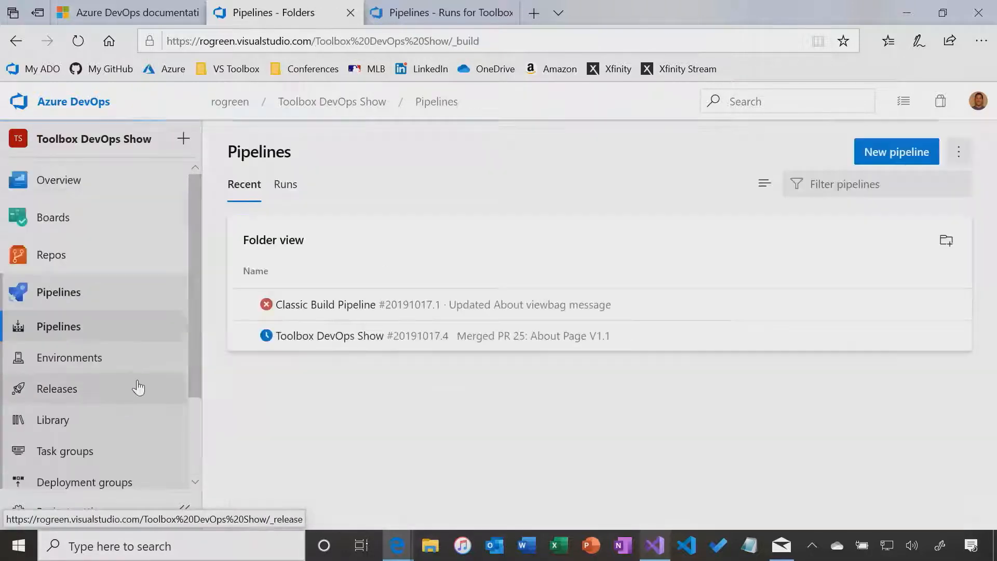
pyautogui.click(301, 335)
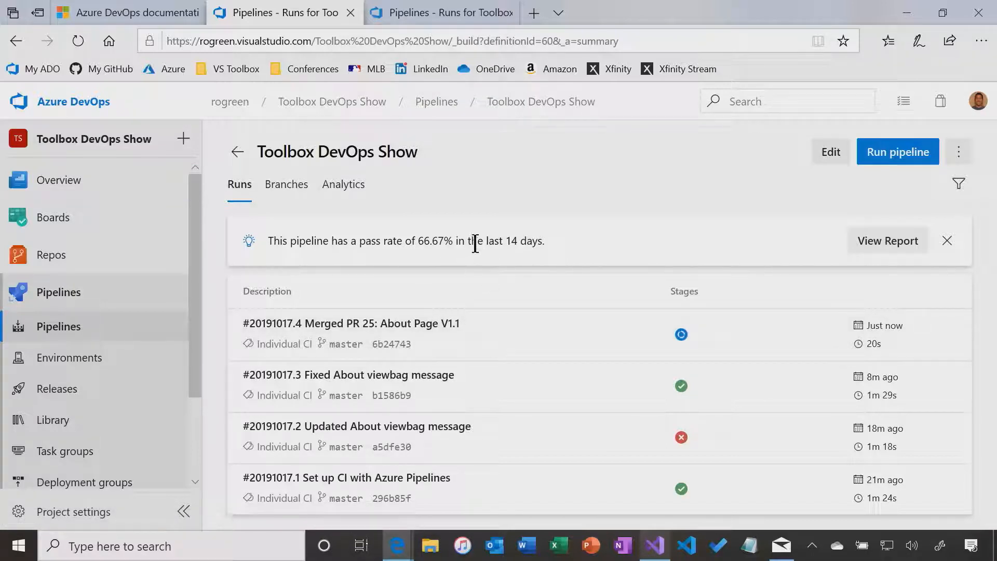
pyautogui.click(898, 242)
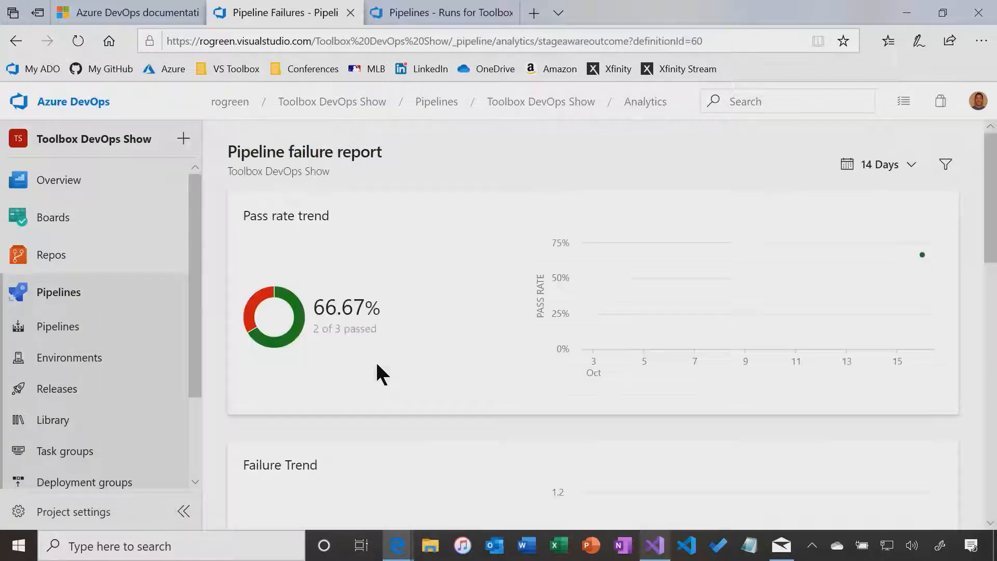
# Scroll through the failure report charts showing failures attributed to VSTest
pyautogui.scroll(-3, 375, 366)
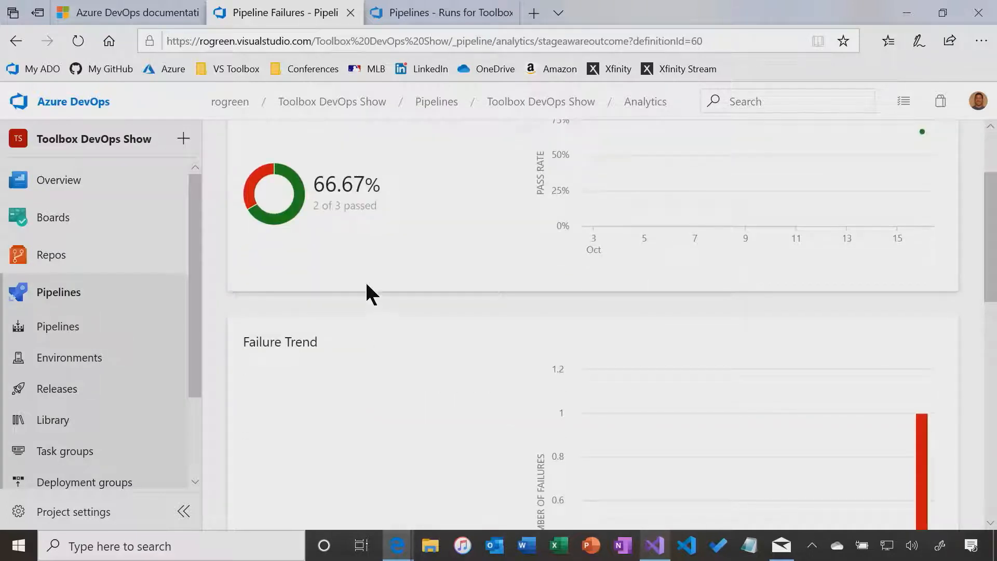
pyautogui.scroll(-5, 366, 285)
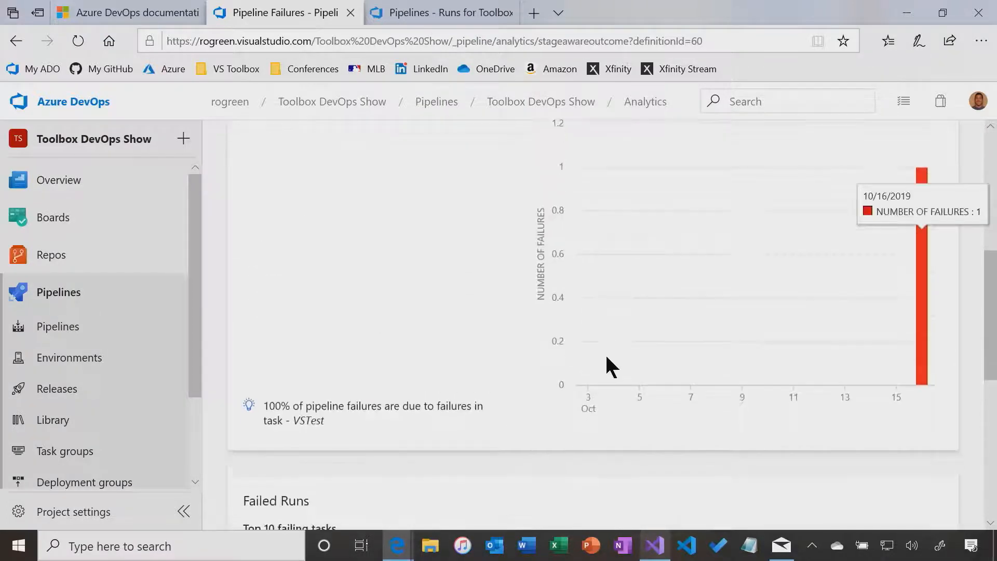
pyautogui.scroll(-5, 605, 363)
pyautogui.scroll(6, 606, 384)
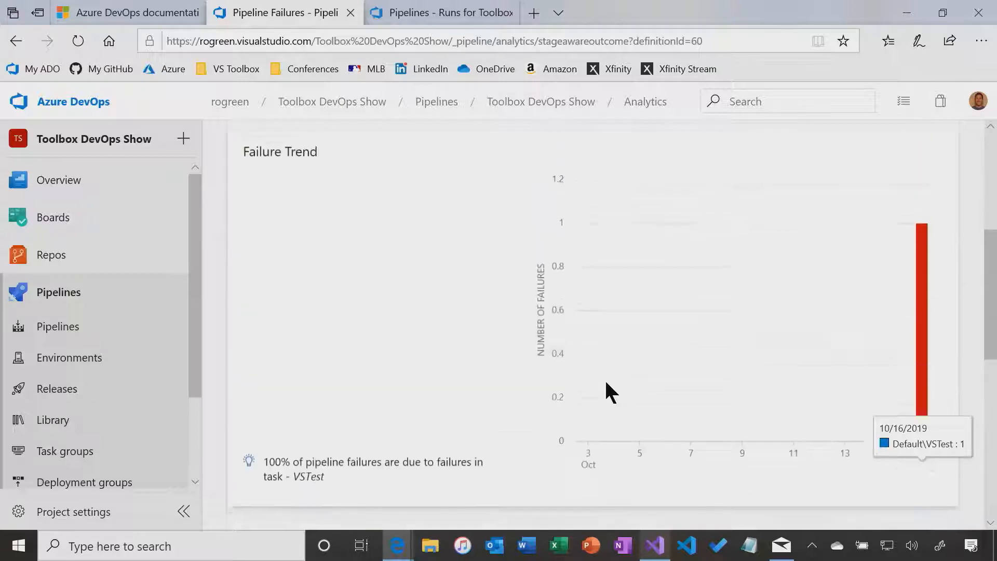
pyautogui.scroll(7, 606, 384)
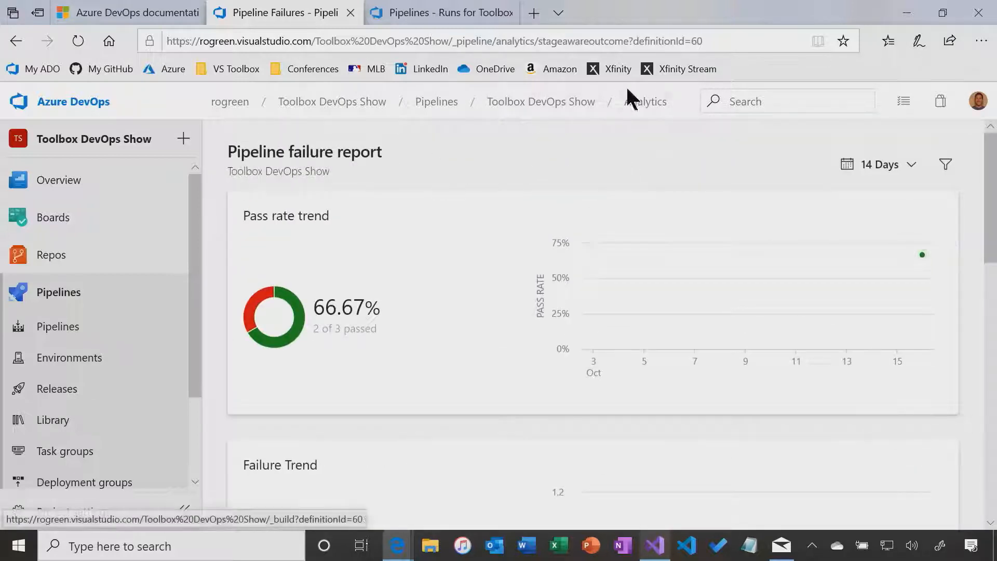
# Check the pipeline runs and repository files, then open Pipelines > Releases
pyautogui.click(571, 102)
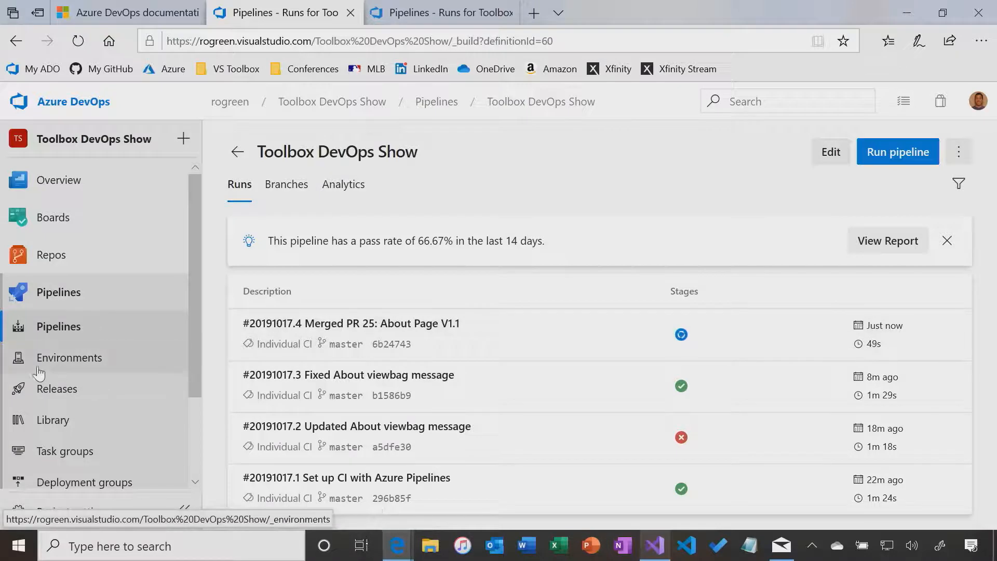
pyautogui.click(50, 393)
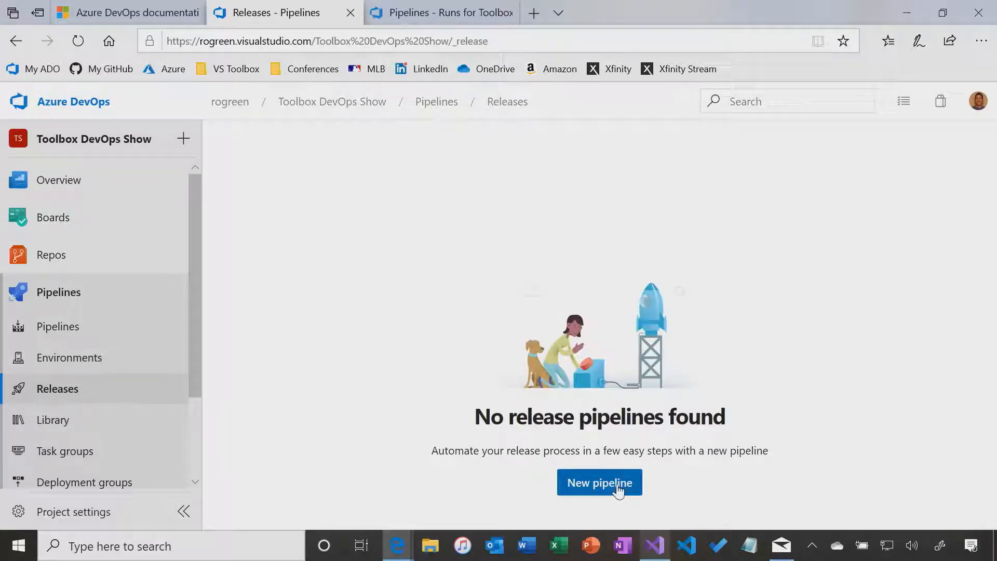
pyautogui.moveTo(59, 262)
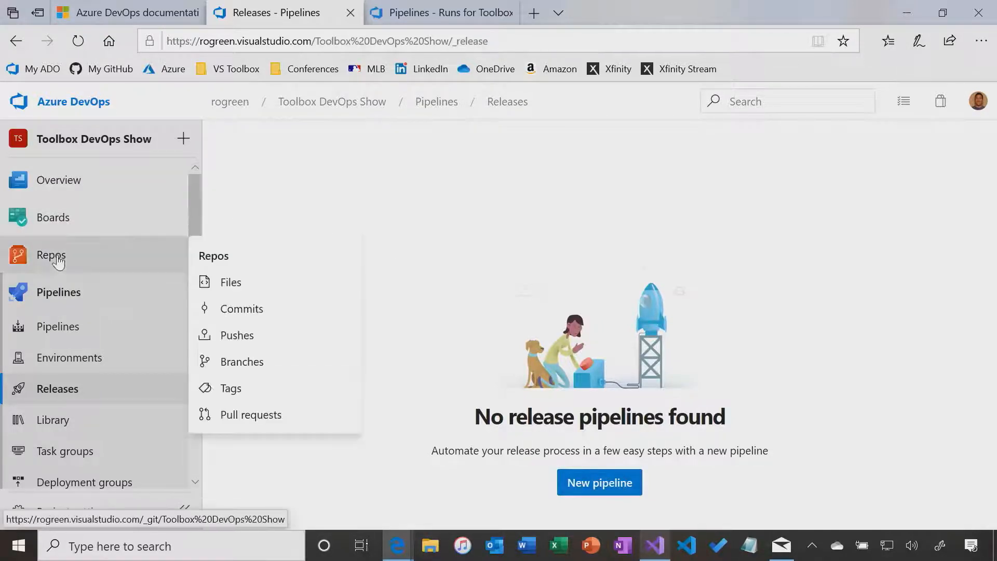
pyautogui.click(234, 283)
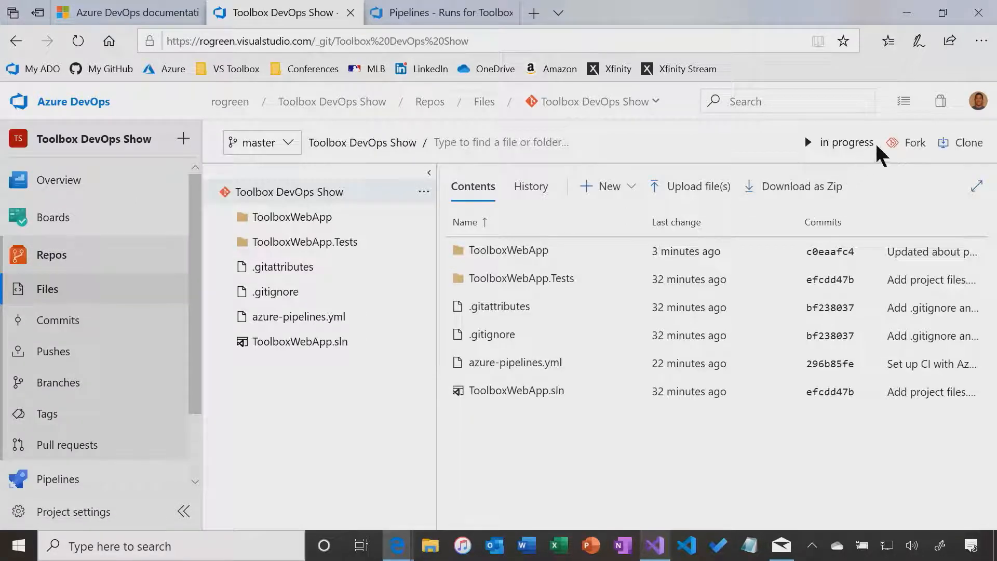
pyautogui.click(857, 150)
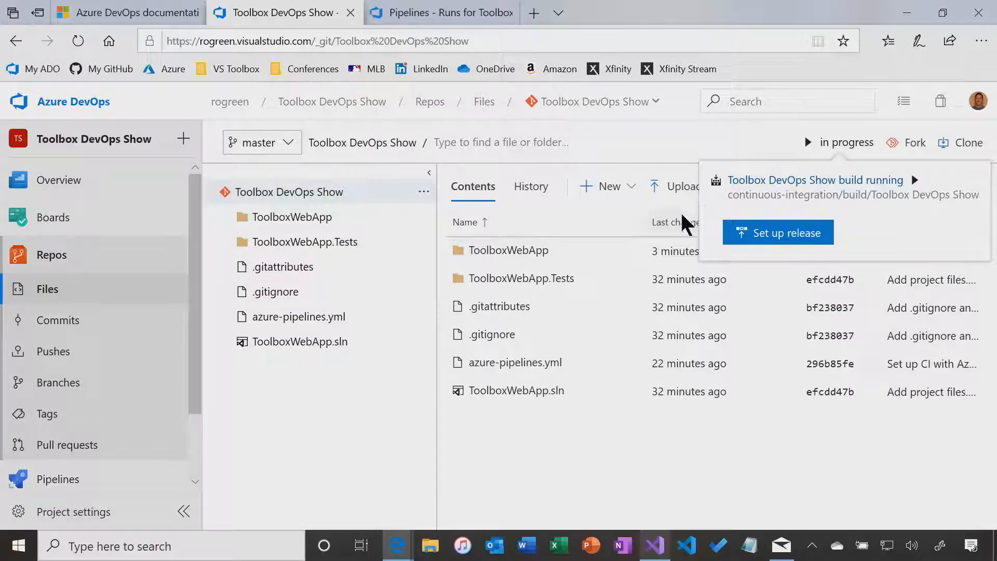
pyautogui.scroll(-2, 66, 416)
pyautogui.moveTo(65, 396)
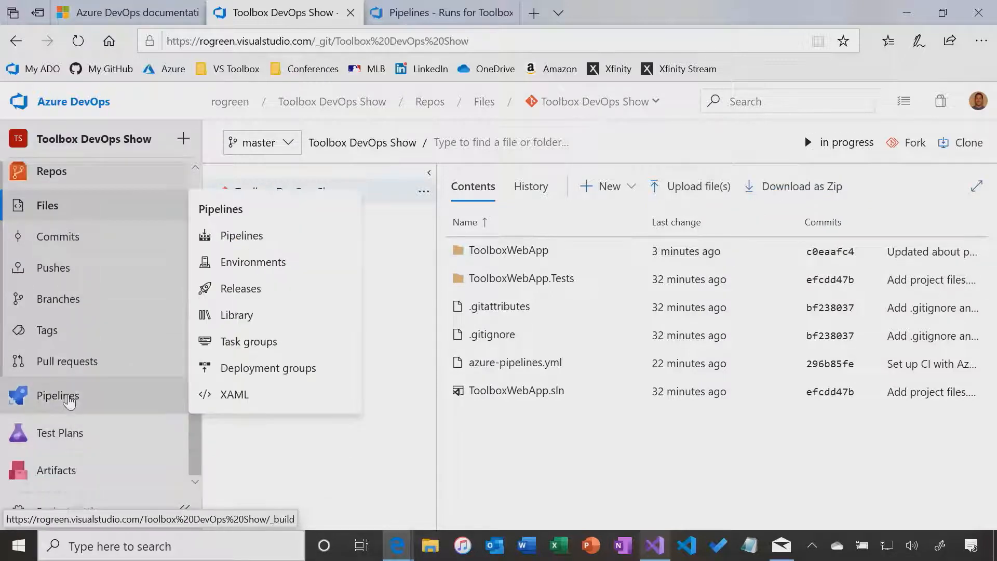
pyautogui.click(244, 291)
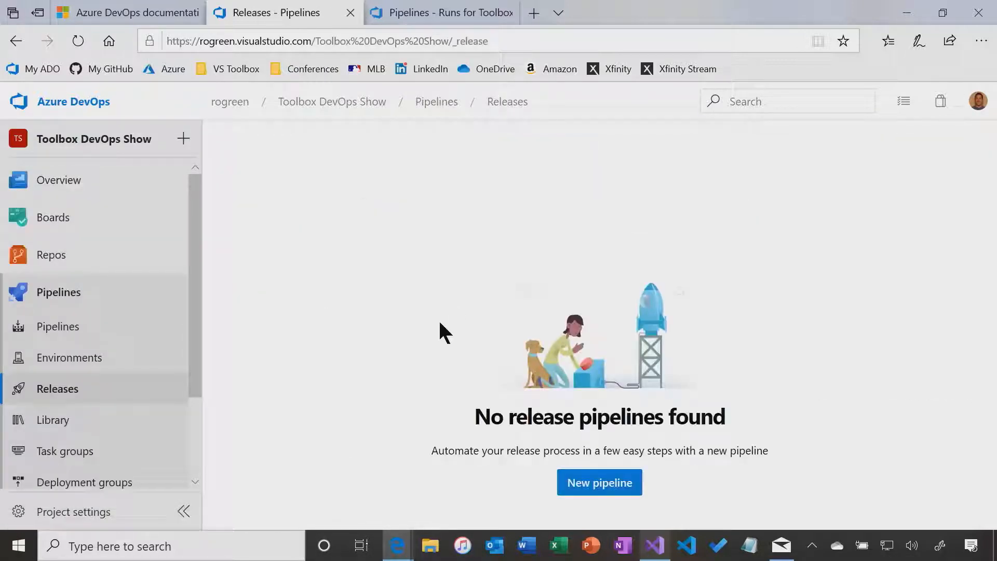
# Start a new release pipeline and apply the Azure App Service deployment template
pyautogui.click(609, 487)
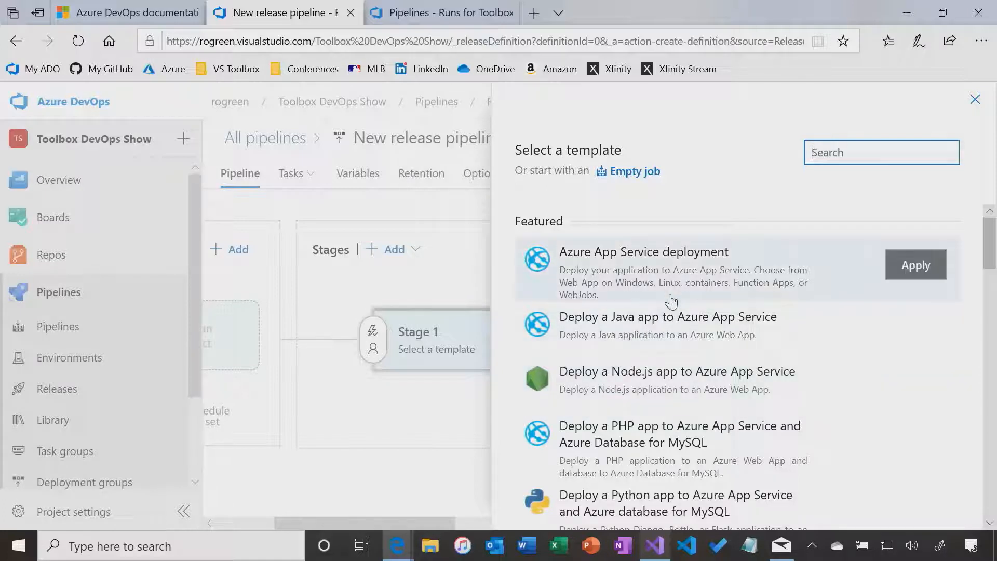
pyautogui.scroll(-1, 677, 291)
pyautogui.scroll(1, 694, 257)
pyautogui.moveTo(986, 248)
pyautogui.mouseDown()
pyautogui.moveTo(992, 493)
pyautogui.moveTo(982, 244)
pyautogui.mouseUp()
pyautogui.click(617, 265)
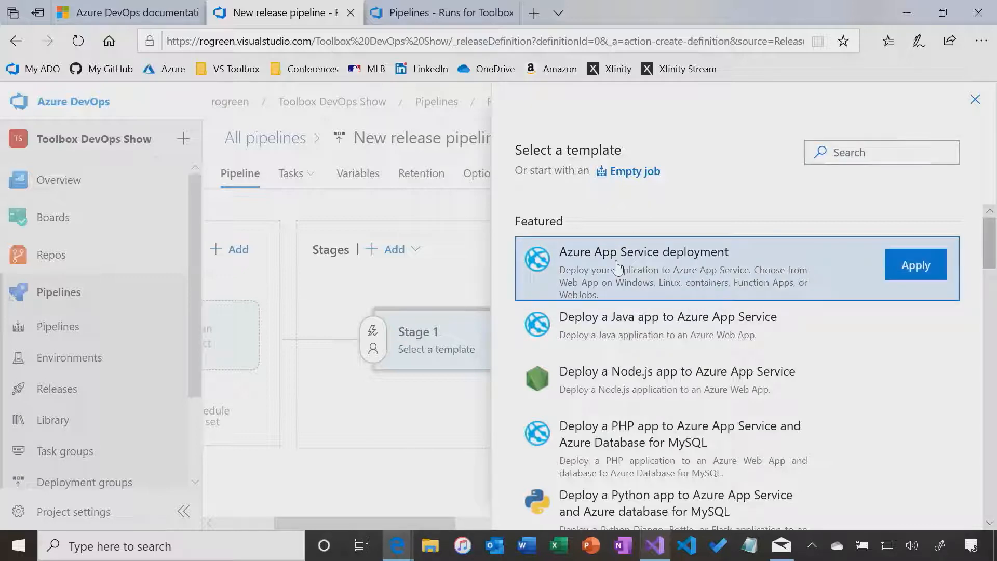
pyautogui.click(916, 265)
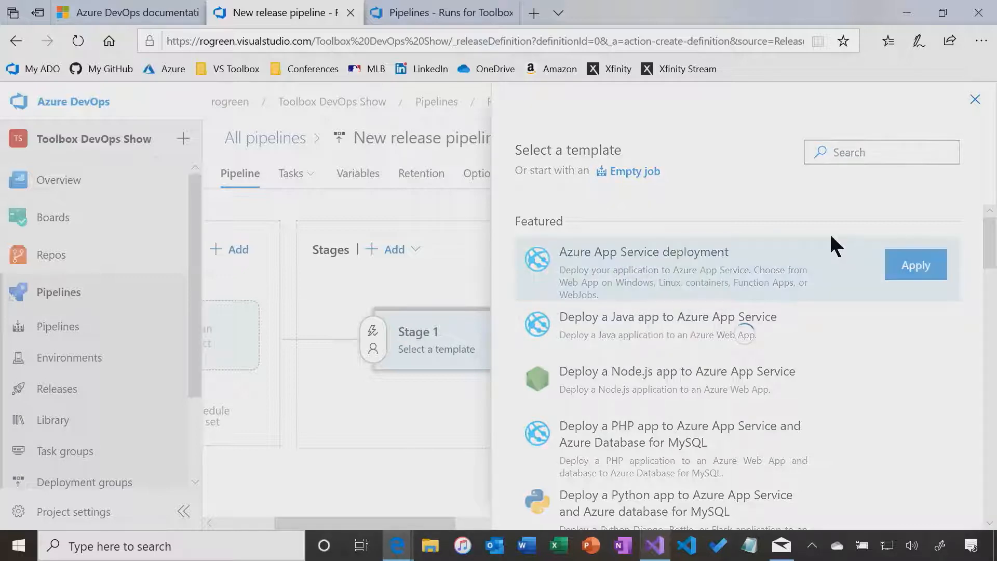
pyautogui.hotkey('alt', 'Tab')
pyautogui.hotkey('alt', 'Tab')
pyautogui.hotkey('alt', 'Tab')
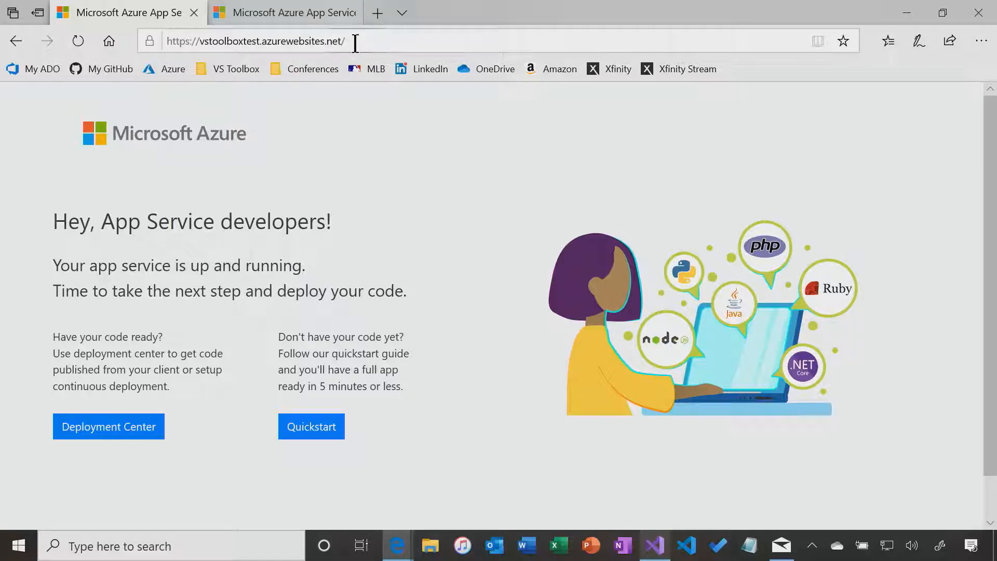
pyautogui.click(300, 14)
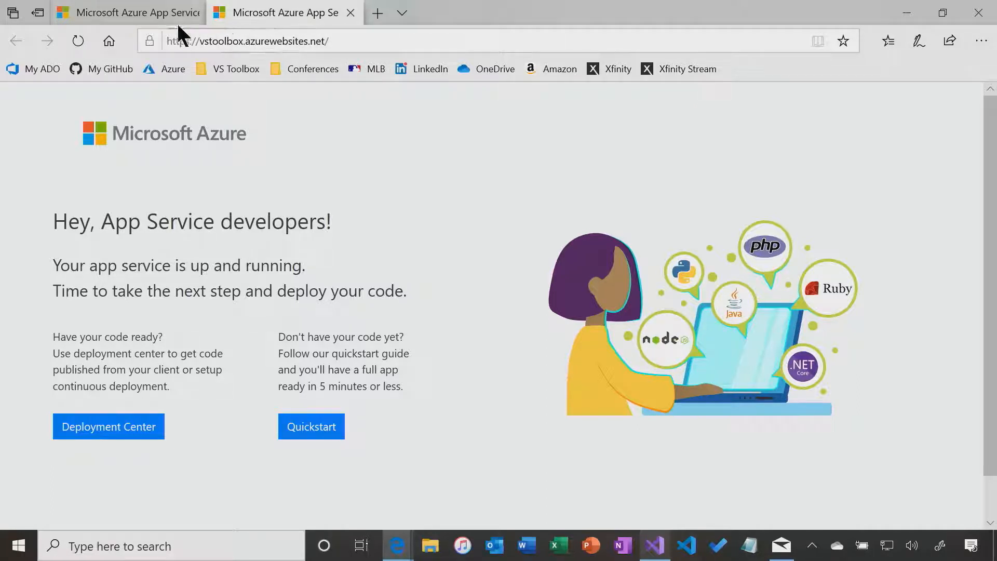
pyautogui.click(135, 15)
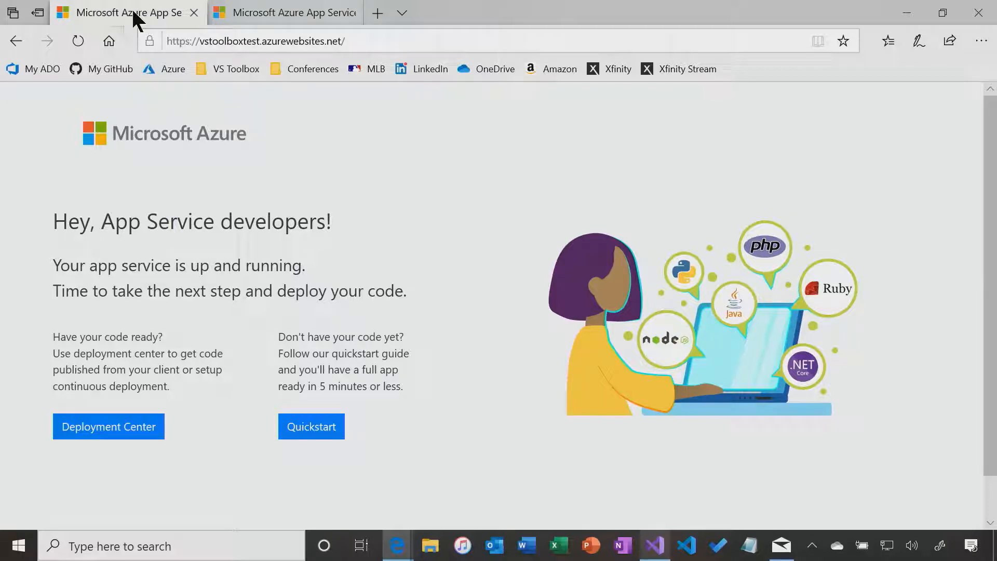
pyautogui.hotkey('alt', 'Tab')
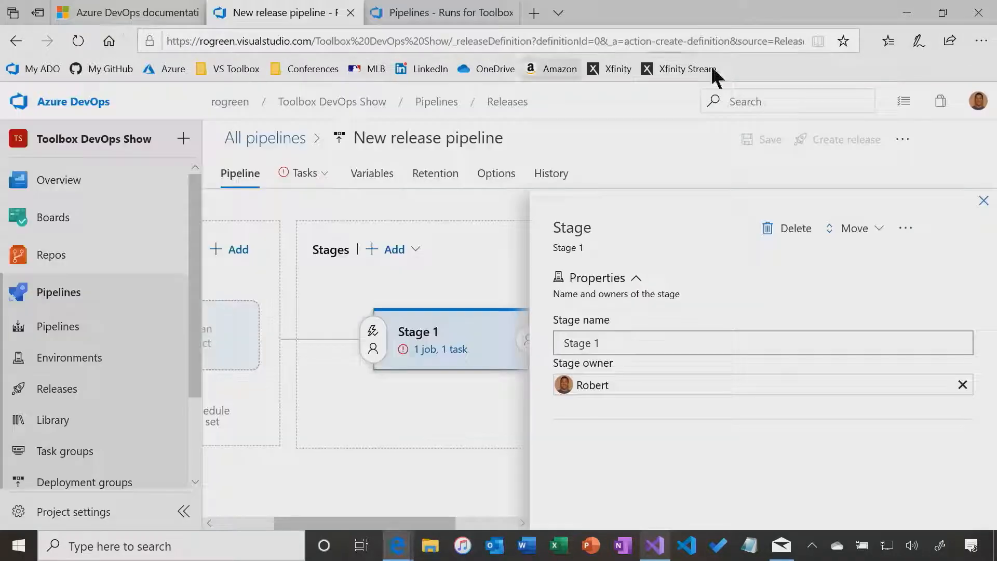
# Rename the release stage from Stage 1 to Test
pyautogui.moveTo(625, 341); pyautogui.dragTo(538, 343)
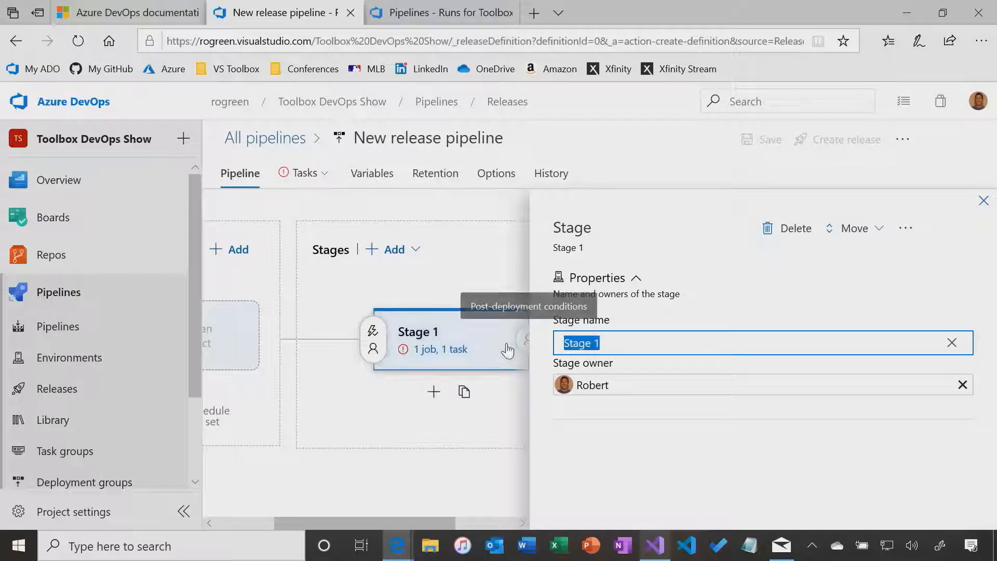
pyautogui.write('Test')
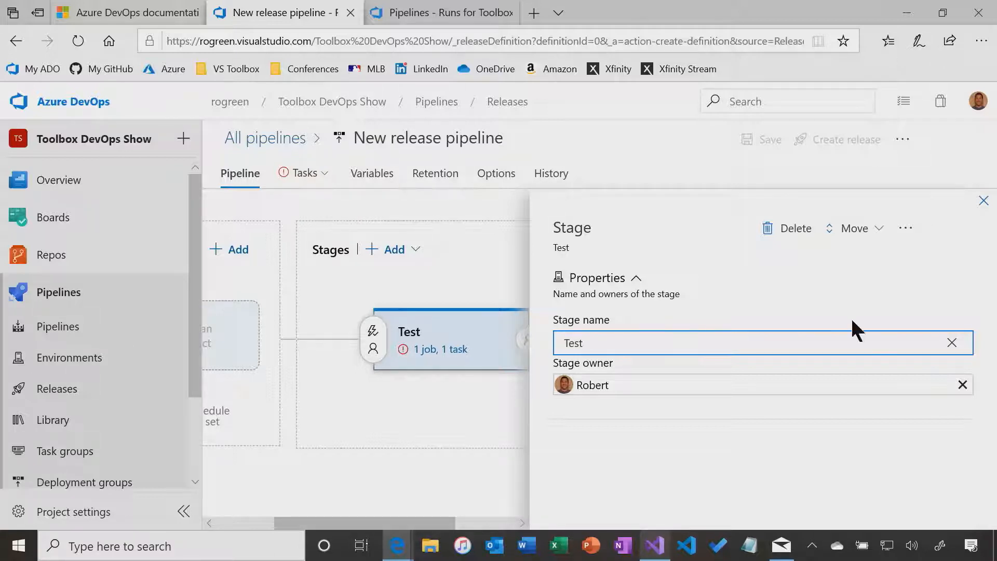
pyautogui.click(984, 200)
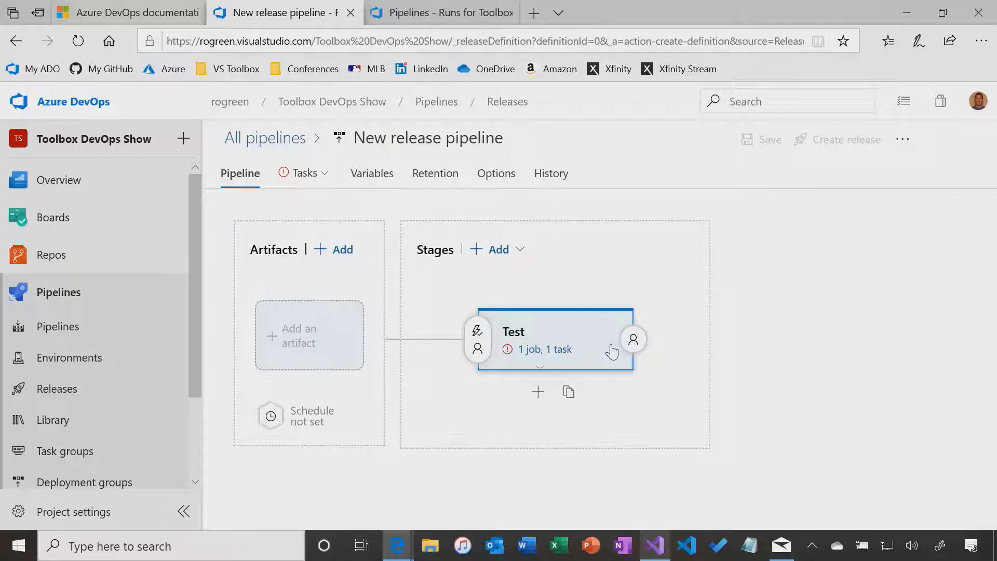
# In the Test stage's tasks, set the Azure subscription to Windows Azure MSDN - Visual Studio Ultimate
pyautogui.click(538, 350)
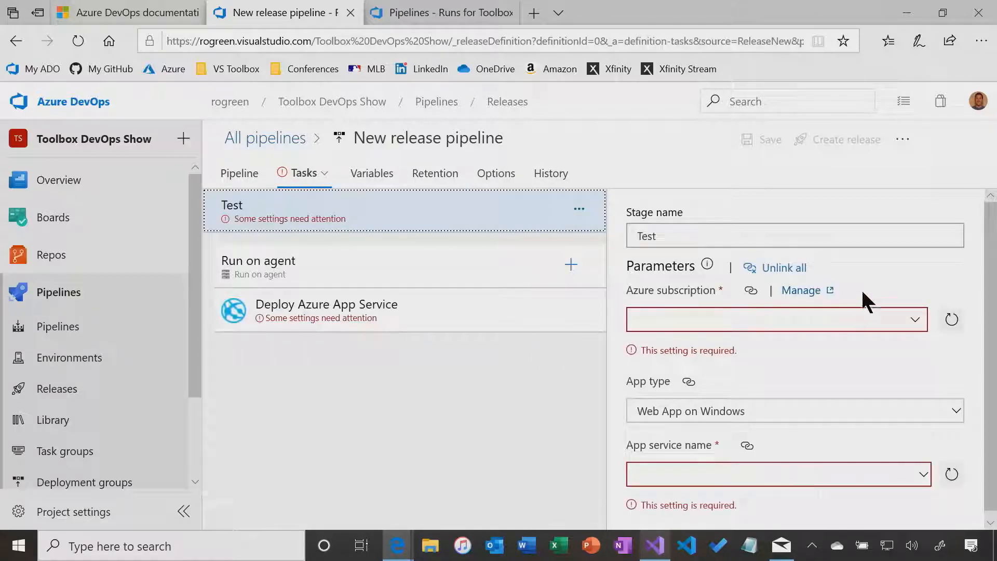
pyautogui.scroll(-1, 868, 275)
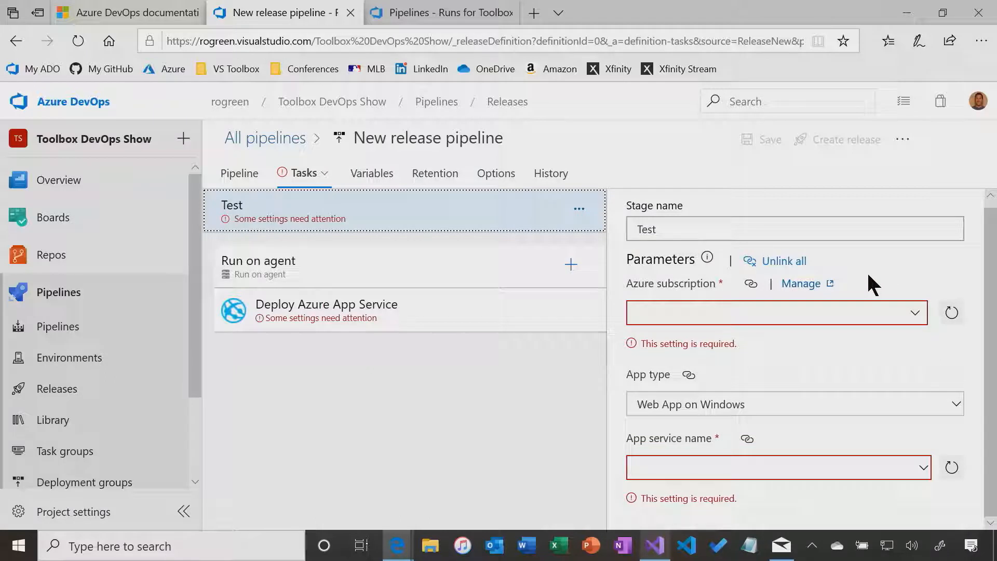
pyautogui.click(913, 314)
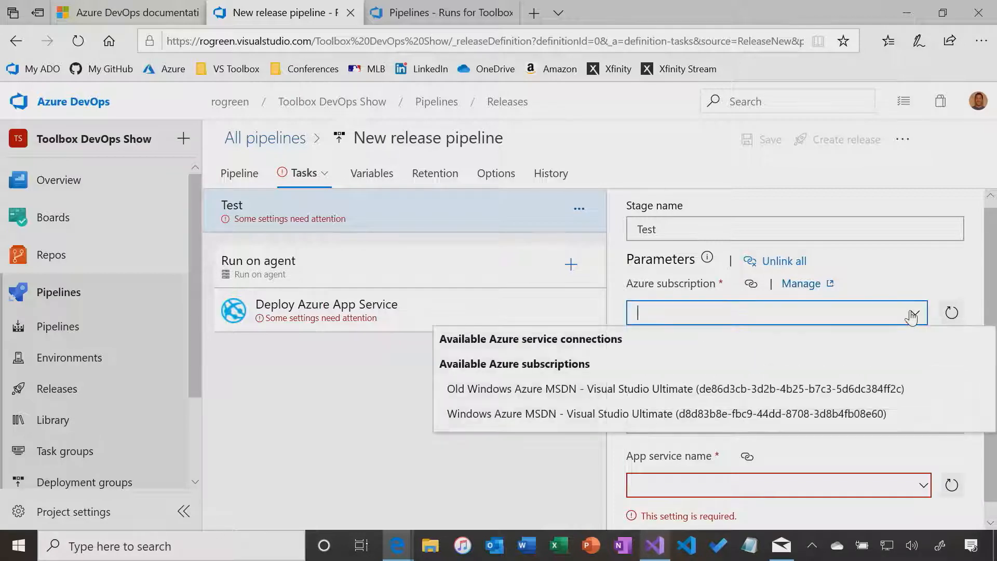
pyautogui.click(525, 414)
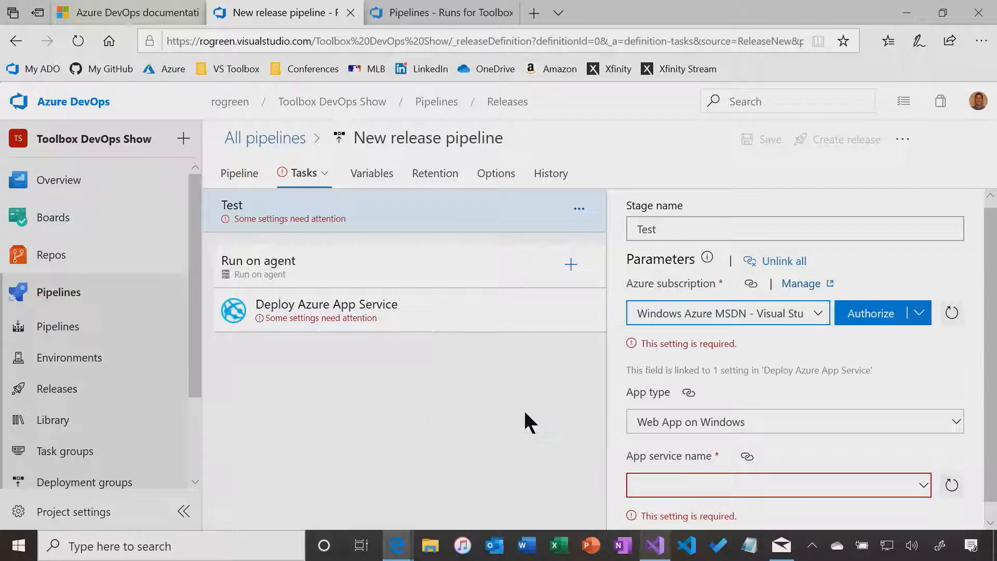
# Authorize the subscription by signing in with the Microsoft account's e-mail and password
pyautogui.click(865, 318)
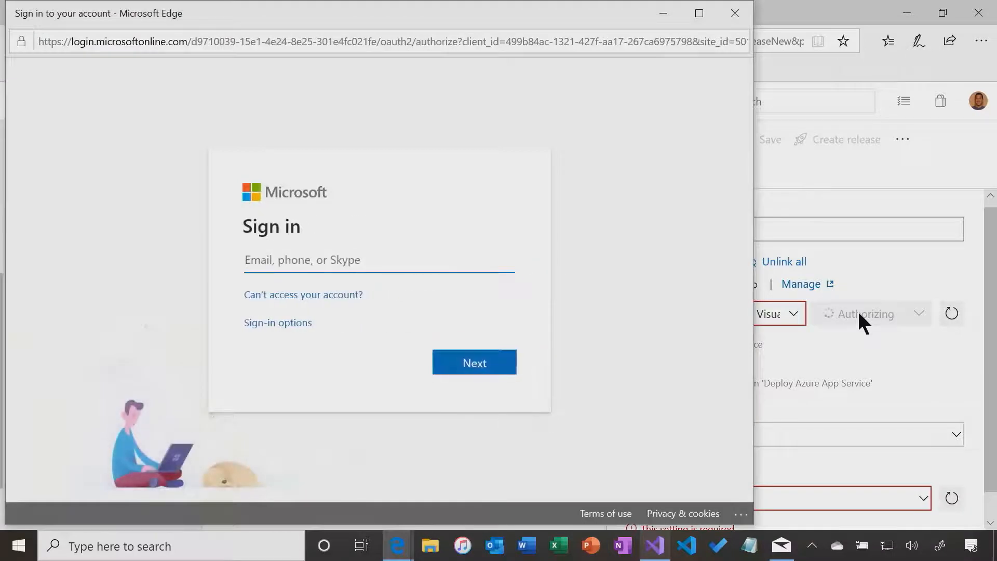
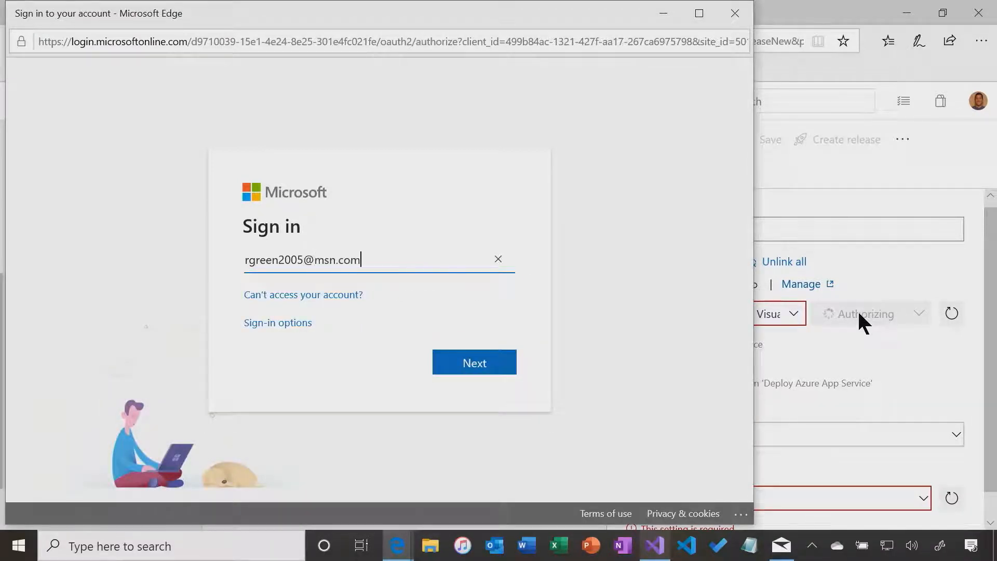
pyautogui.press('Return')
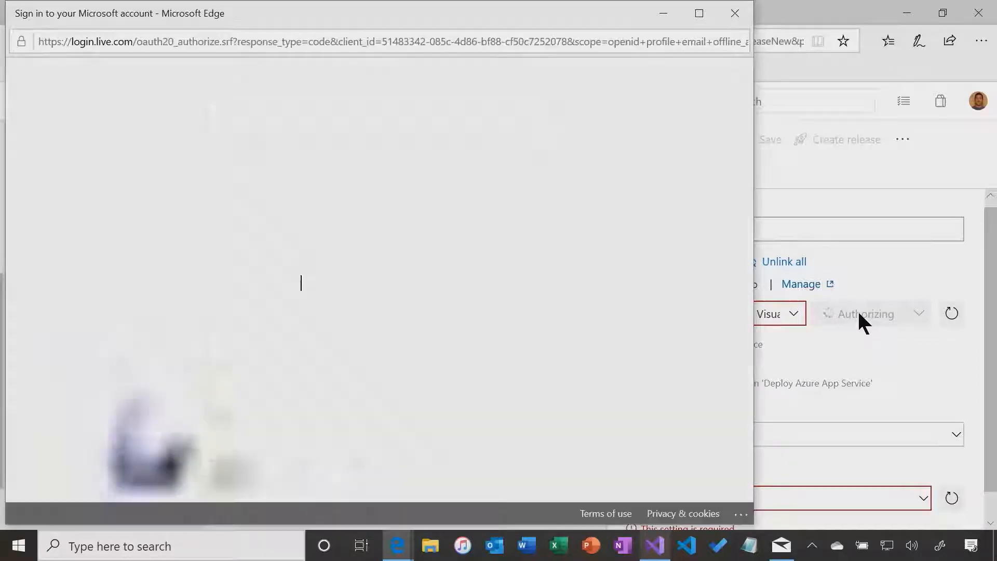
pyautogui.press('Return')
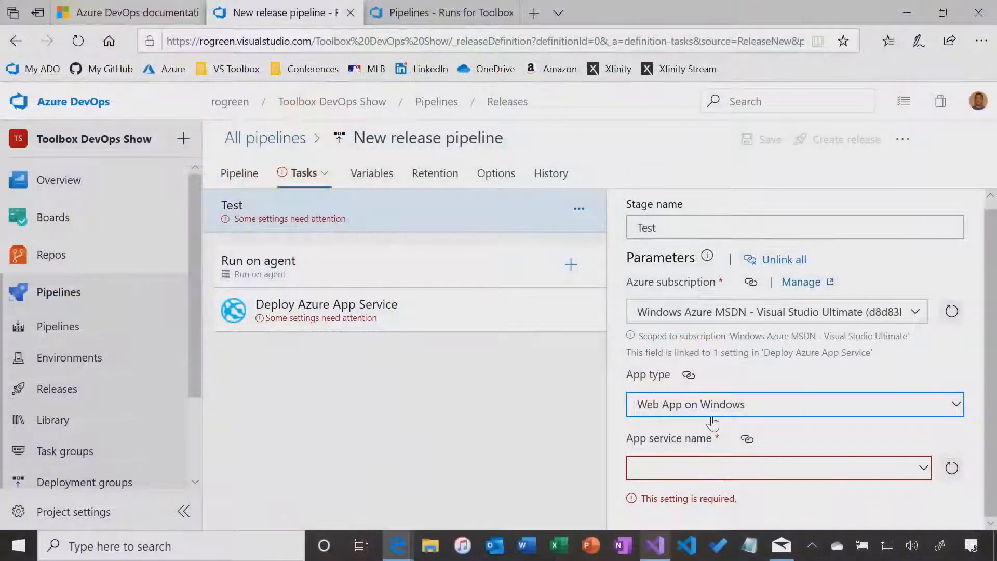
# Set the Test stage's app service name to vstoolboxtest and go back to the Pipeline view
pyautogui.click(922, 473)
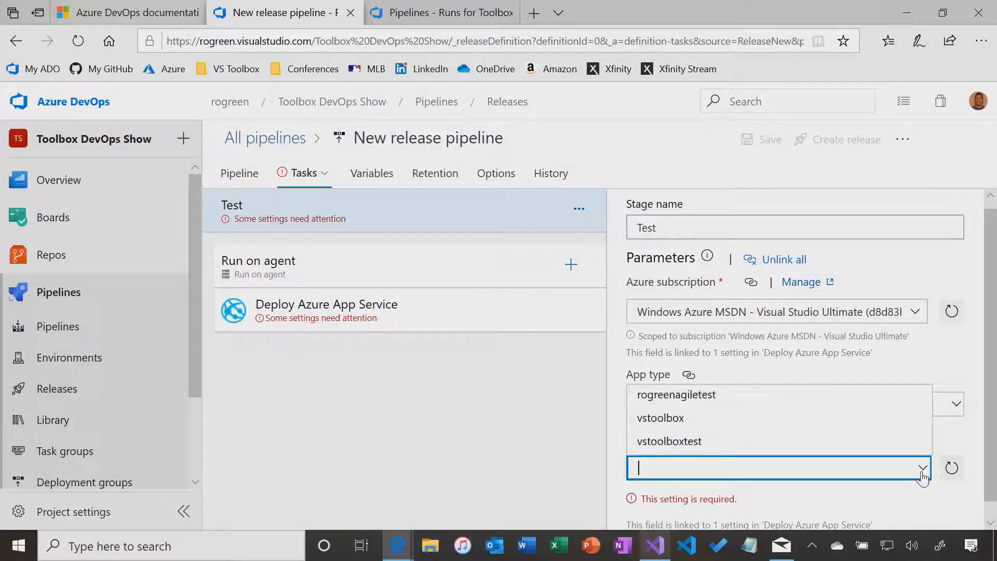
pyautogui.click(692, 441)
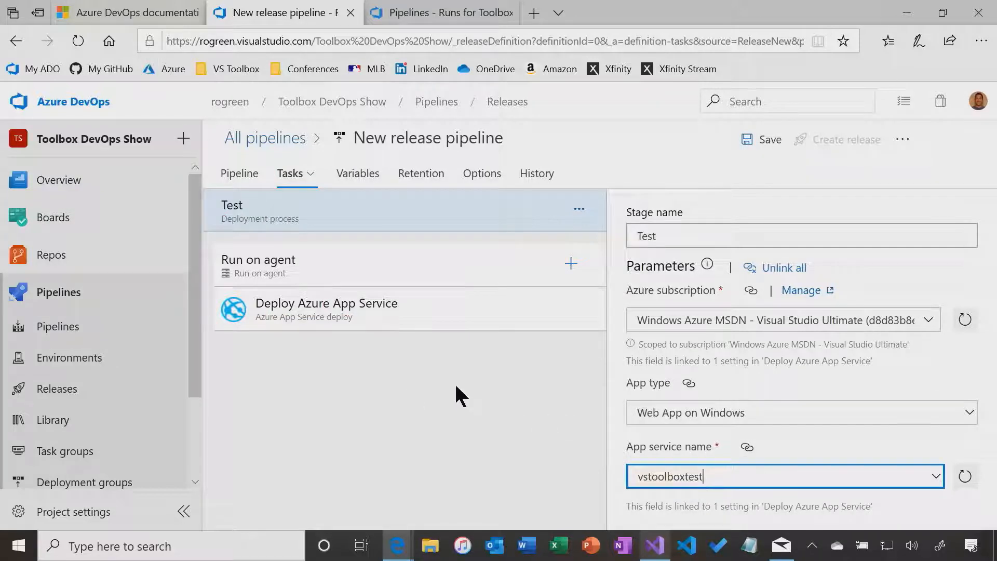
pyautogui.click(244, 178)
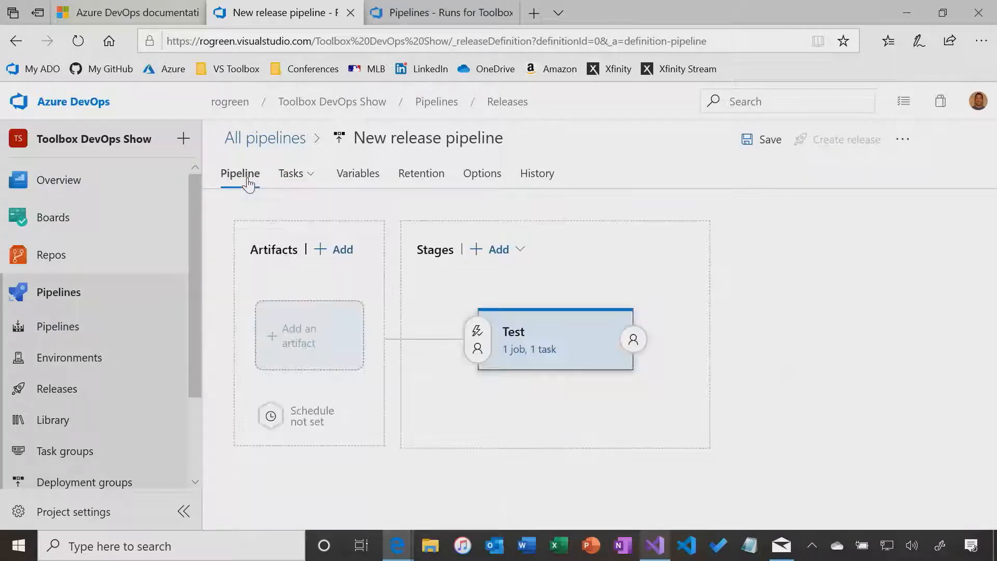
pyautogui.moveTo(518, 403)
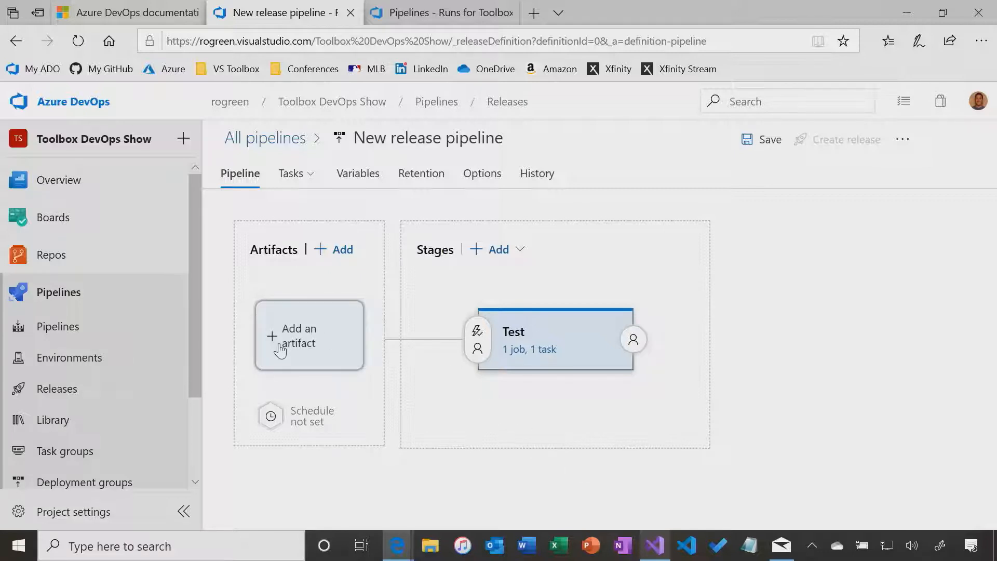
# Add a Build artifact with Toolbox DevOps Show as the source build pipeline
pyautogui.click(297, 350)
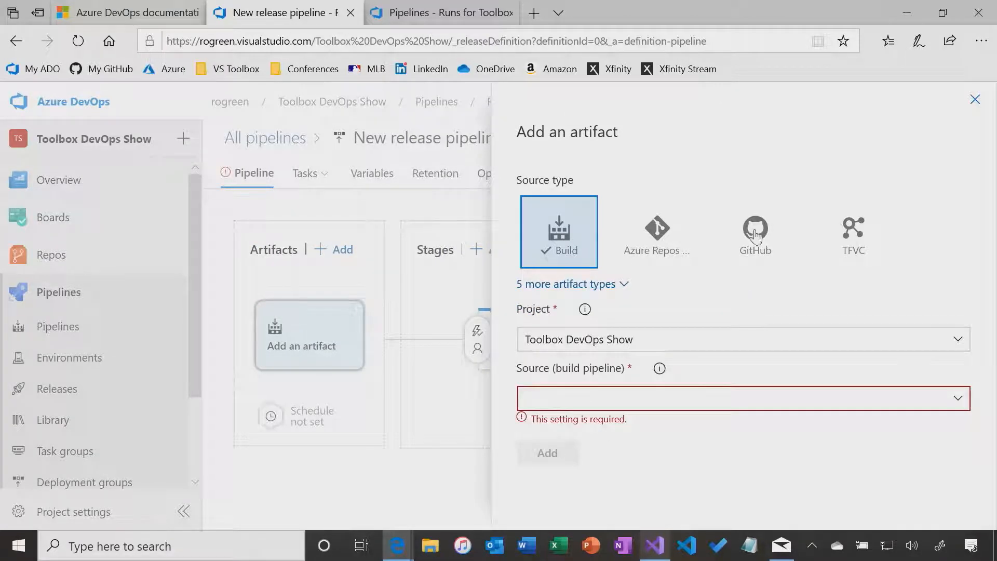
pyautogui.click(959, 400)
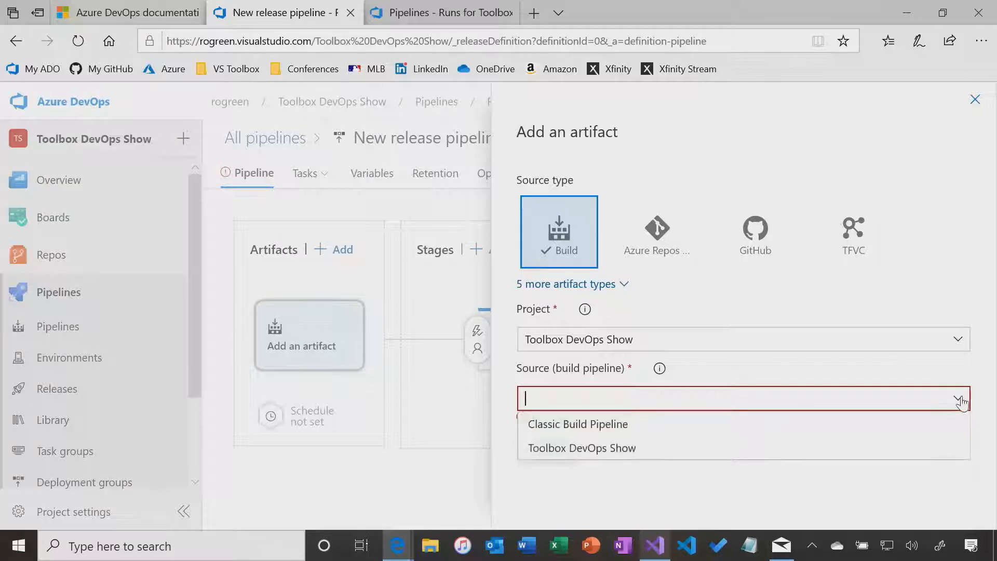
pyautogui.click(583, 449)
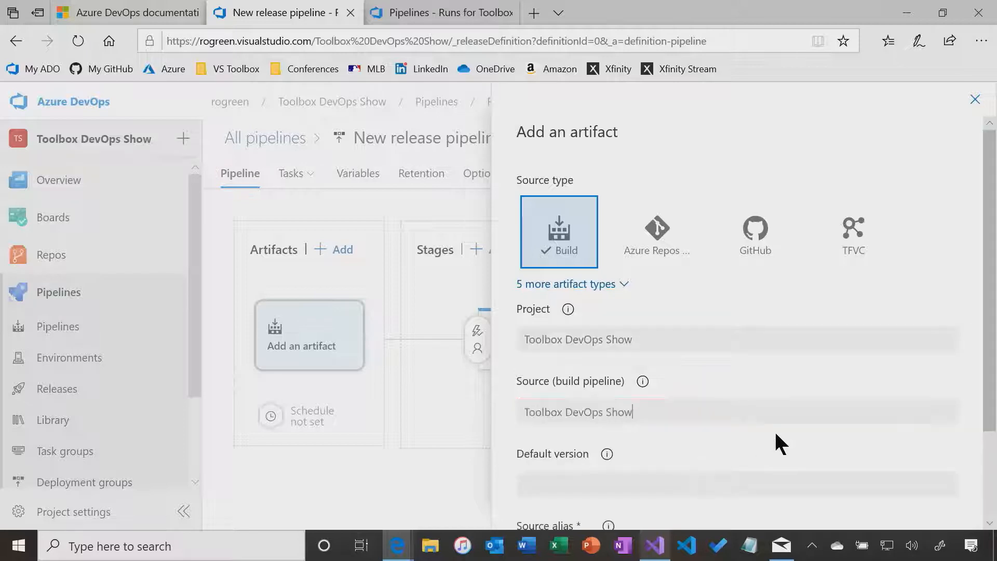
pyautogui.scroll(-2, 779, 429)
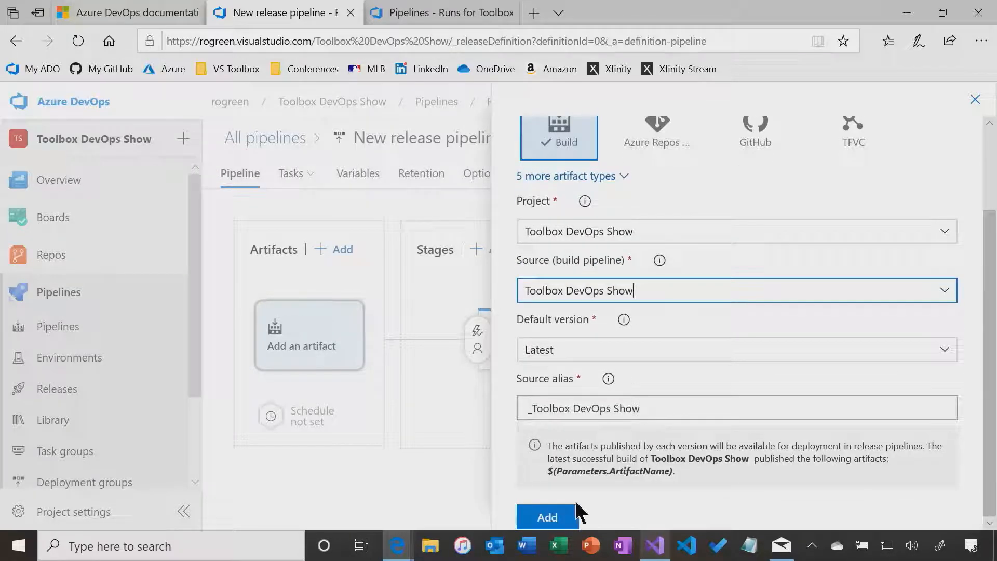
pyautogui.click(547, 517)
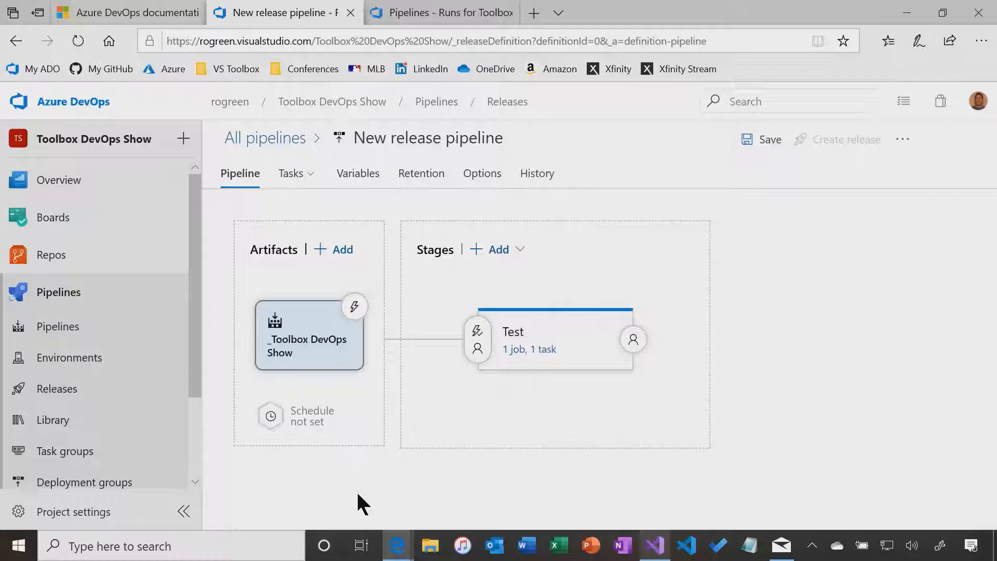
# Enable the continuous deployment trigger on the _Toolbox DevOps Show artifact
pyautogui.click(355, 310)
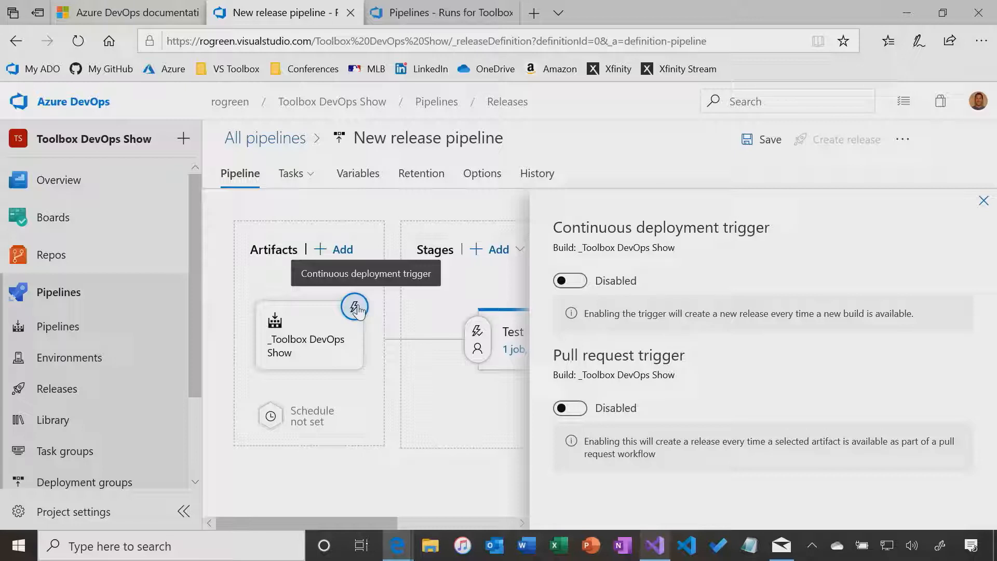
pyautogui.click(569, 280)
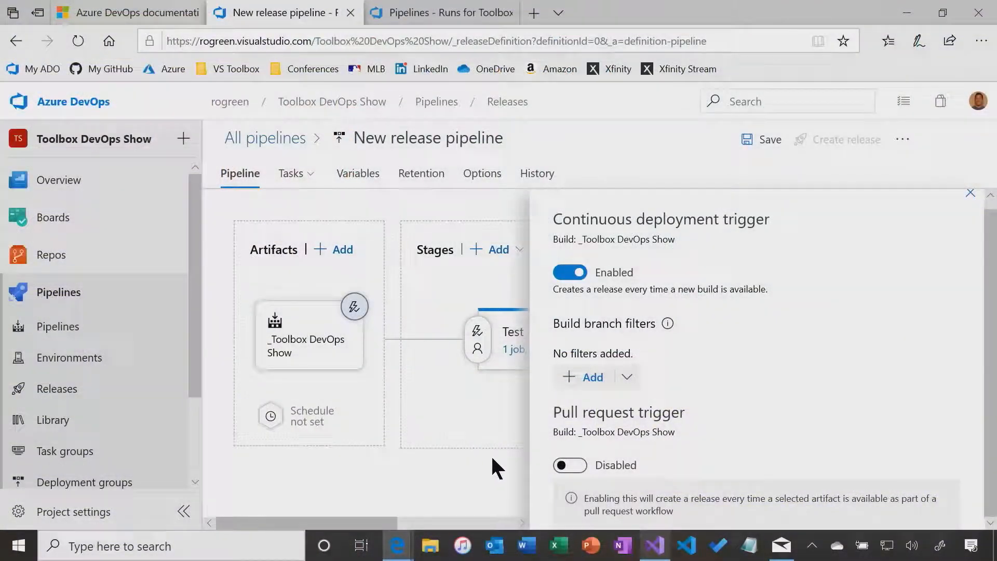
pyautogui.click(970, 193)
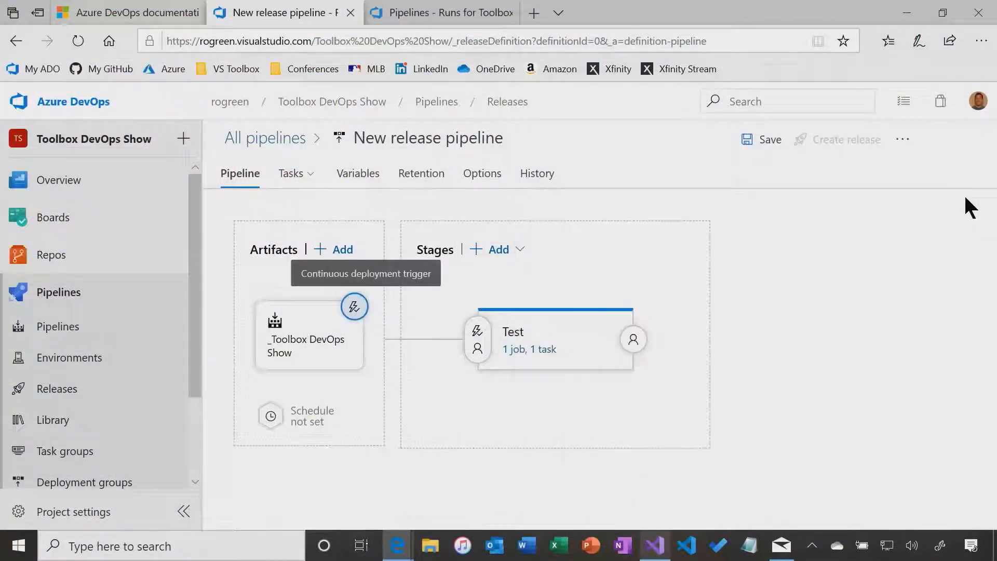
# Clone the Test stage and rename the copy to Production
pyautogui.click(585, 331)
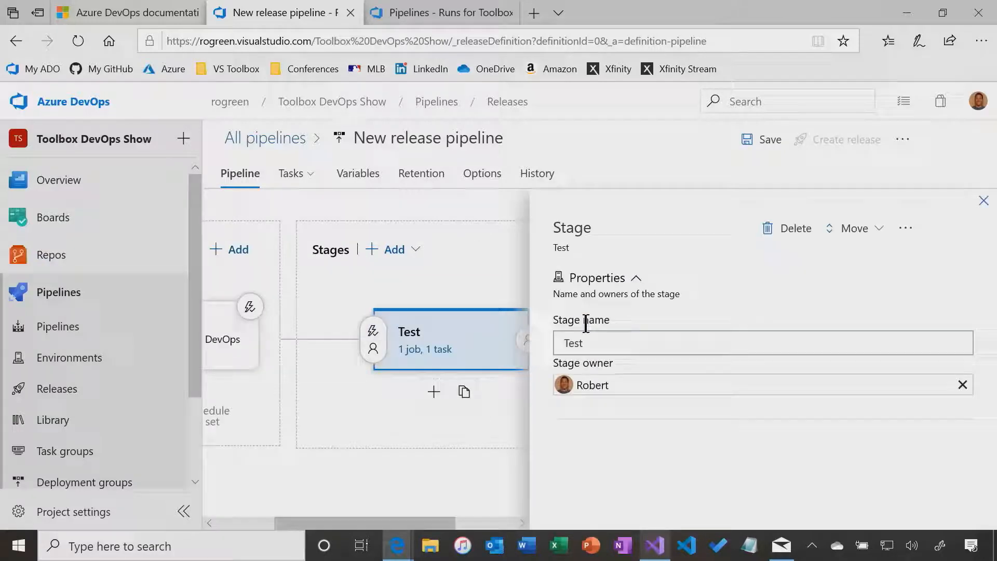
pyautogui.click(983, 200)
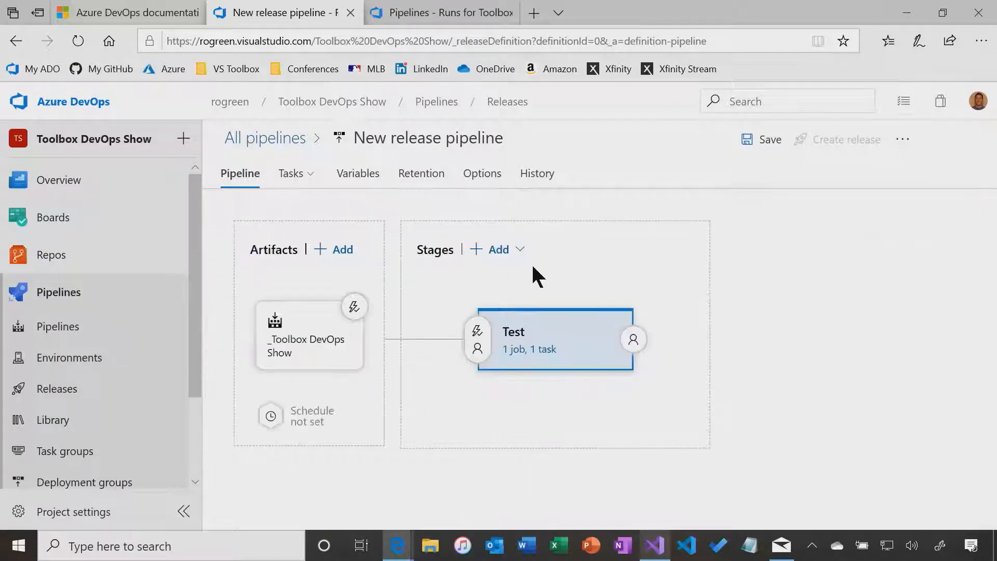
pyautogui.click(503, 255)
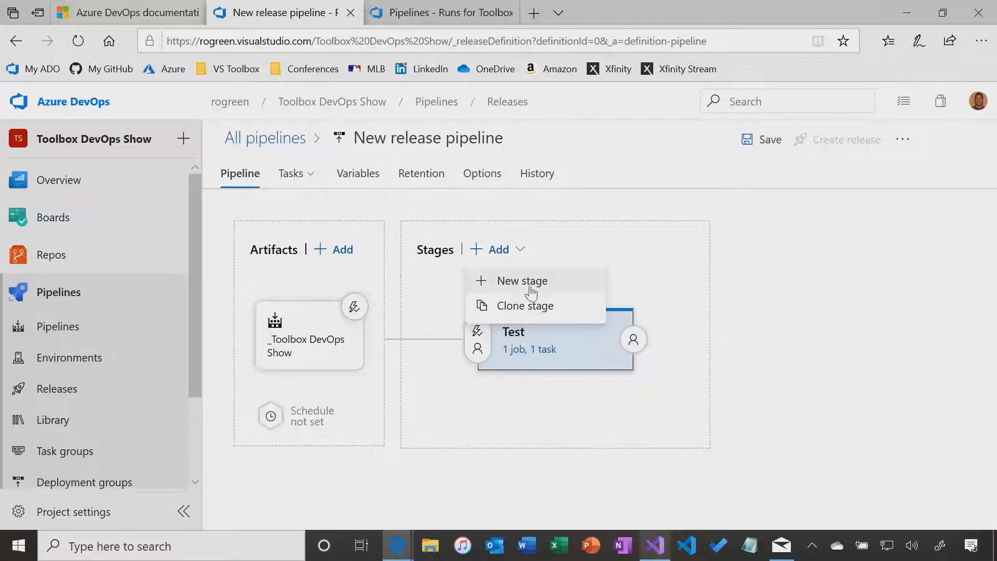
pyautogui.click(529, 311)
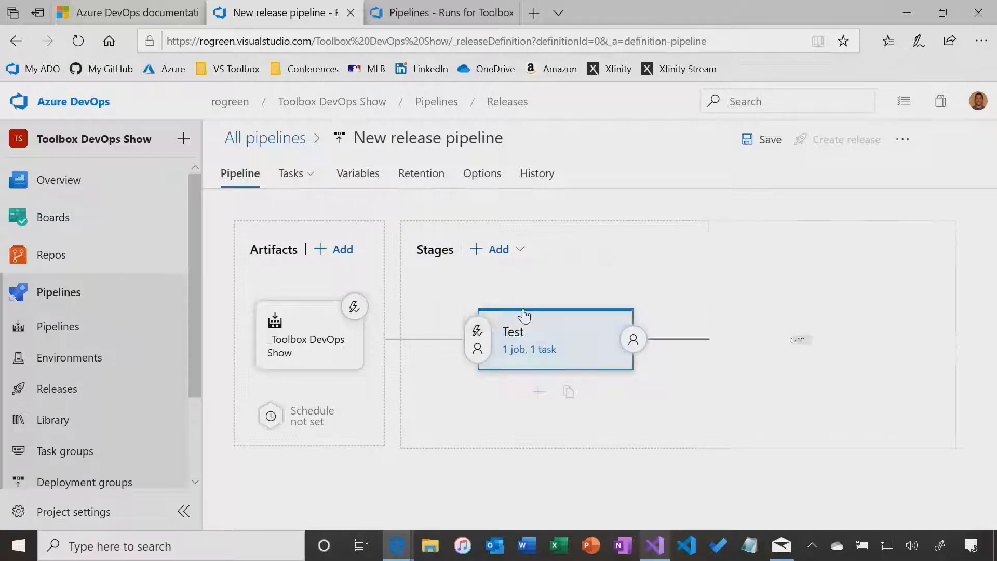
pyautogui.click(802, 333)
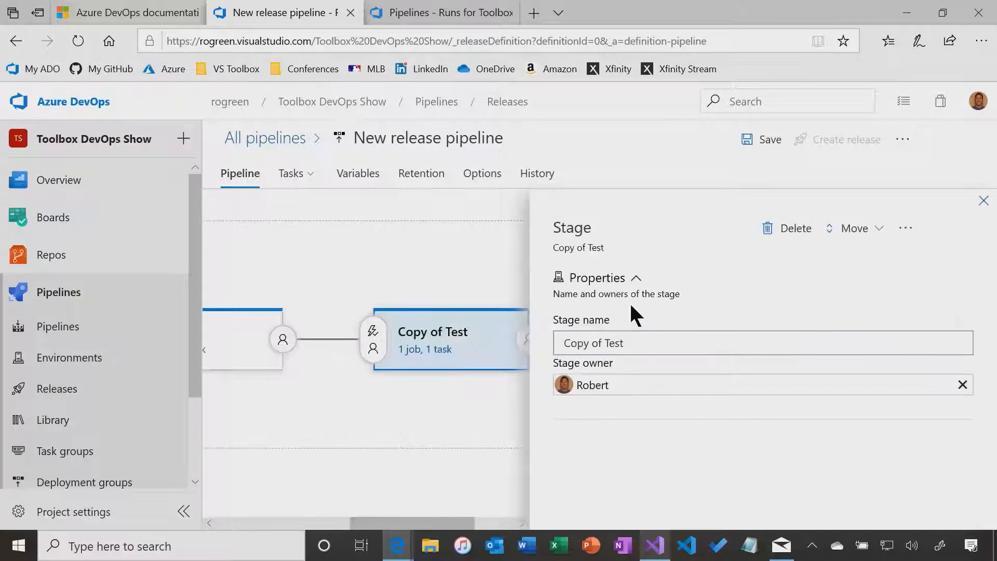
pyautogui.moveTo(663, 342); pyautogui.dragTo(483, 347)
pyautogui.write('Production')
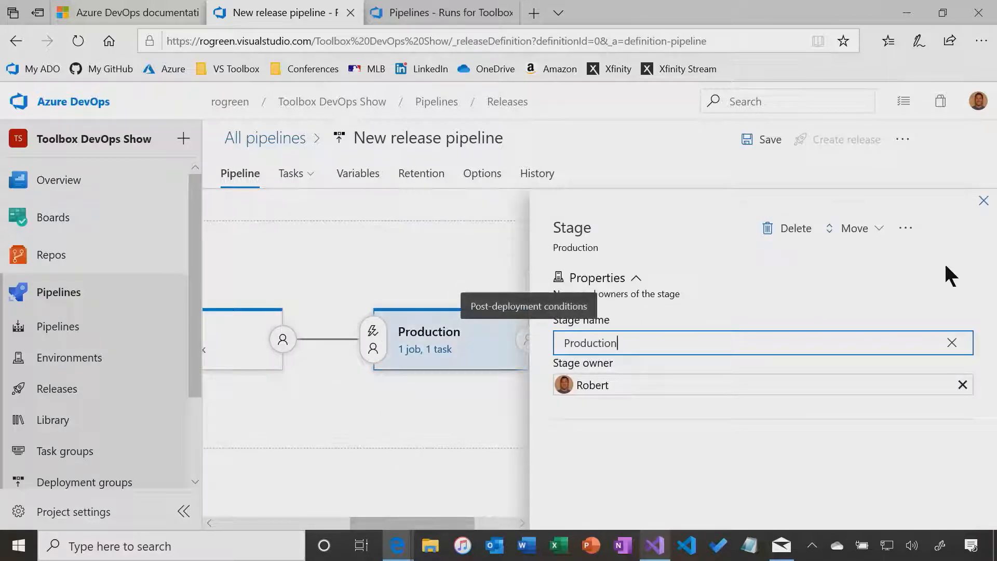
pyautogui.click(983, 201)
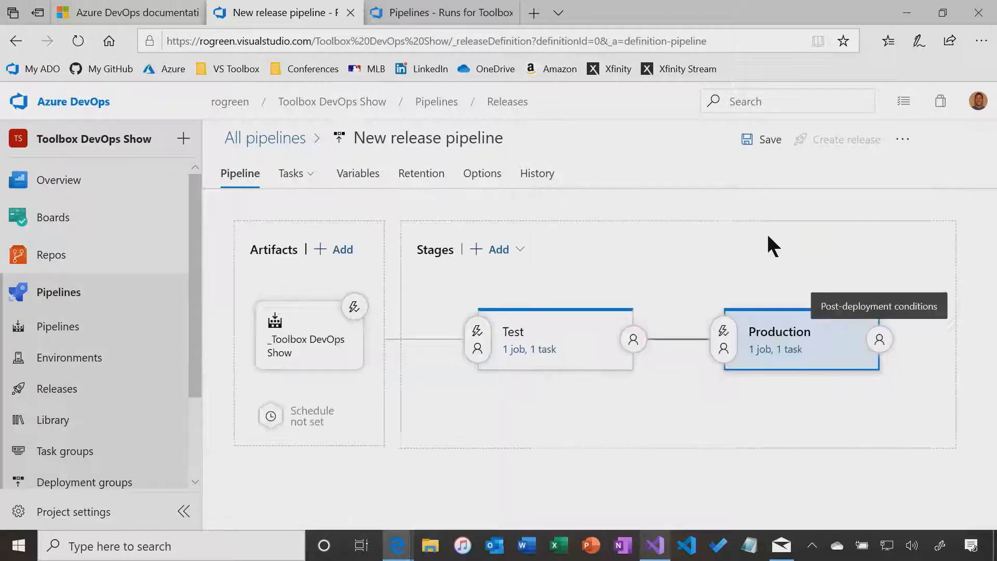
# Point the Production stage's App Service deployment at the vstoolbox app service
pyautogui.click(773, 348)
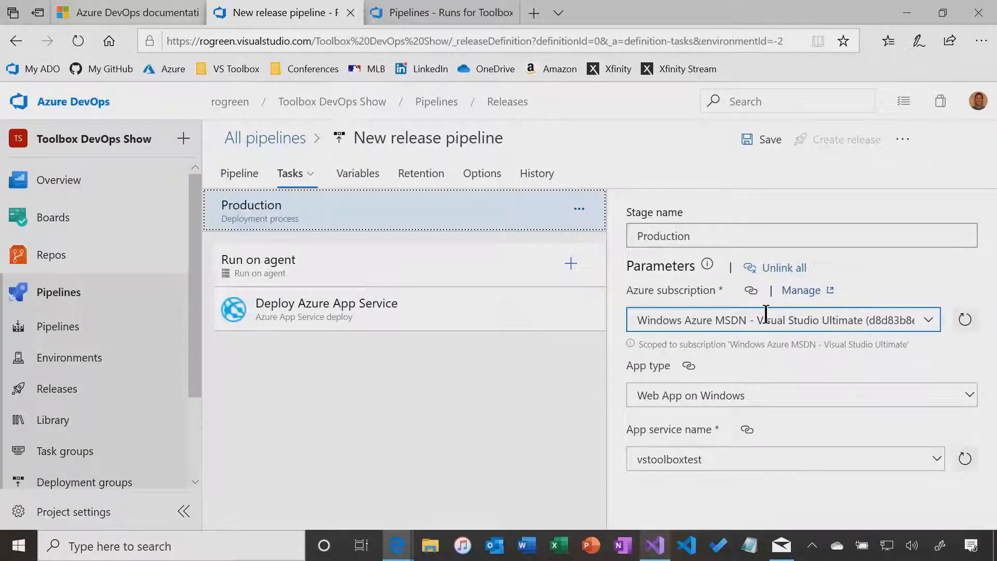
pyautogui.click(936, 459)
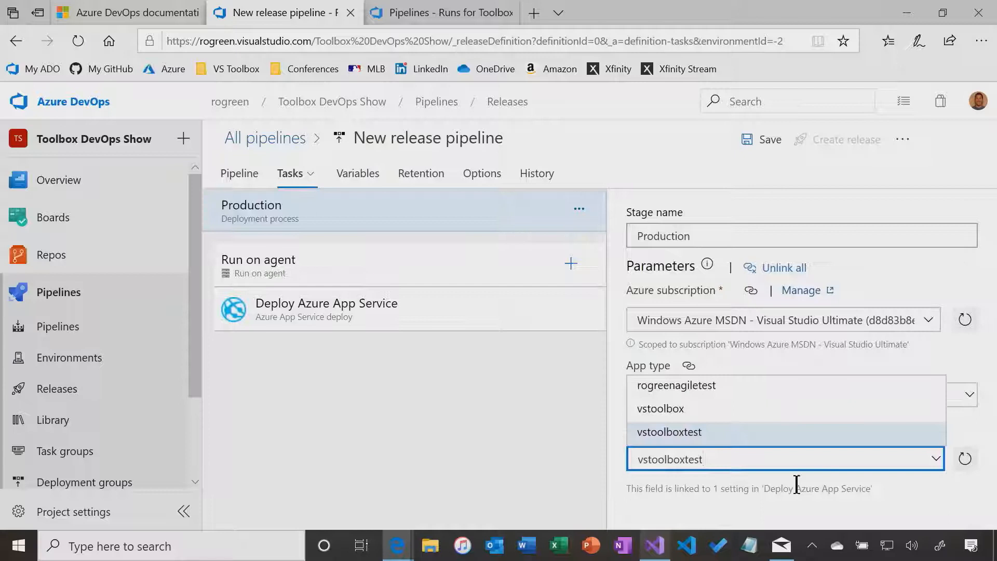
pyautogui.click(679, 410)
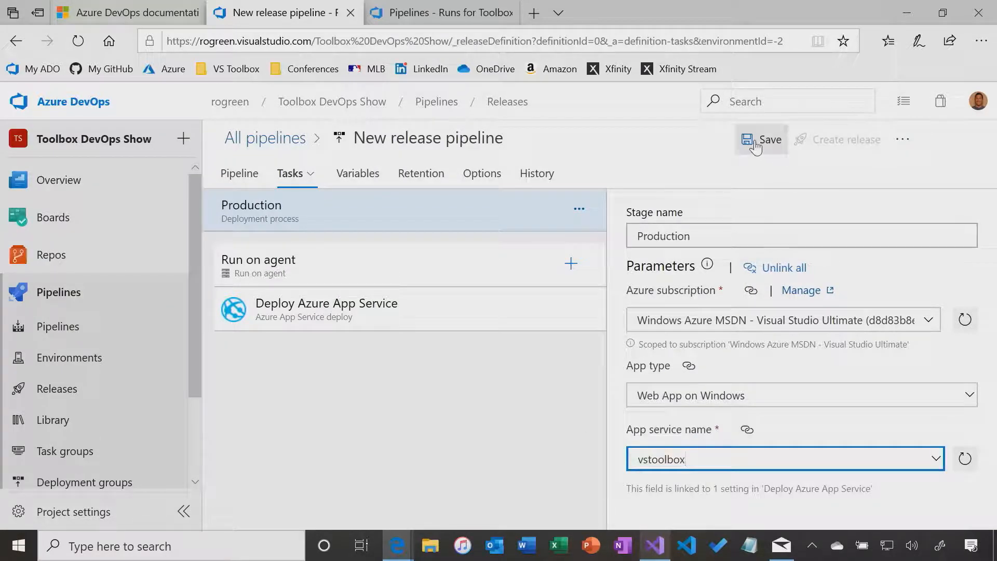
pyautogui.click(349, 180)
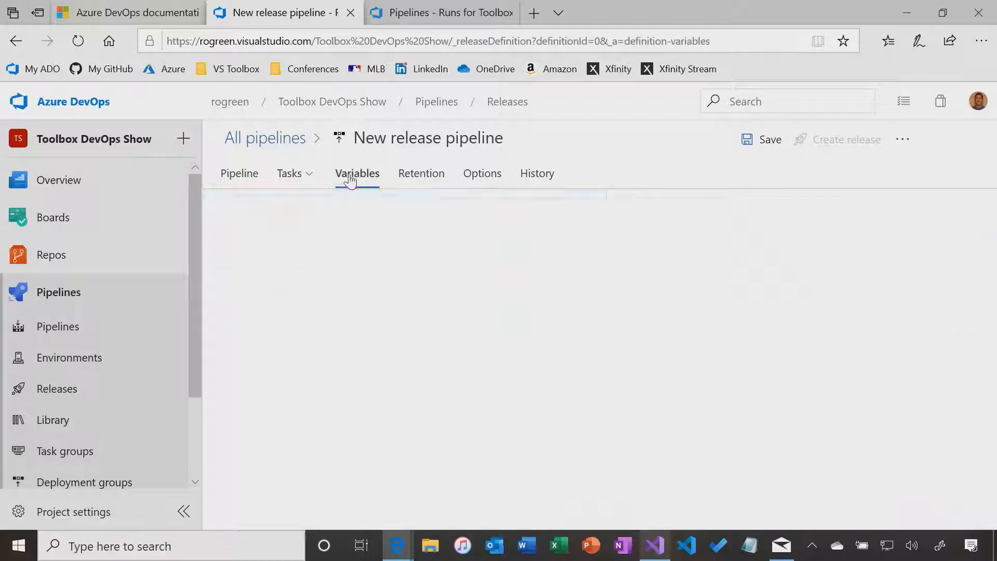
# Look over the Retention and Options tabs, then go back to the stage diagram
pyautogui.click(419, 174)
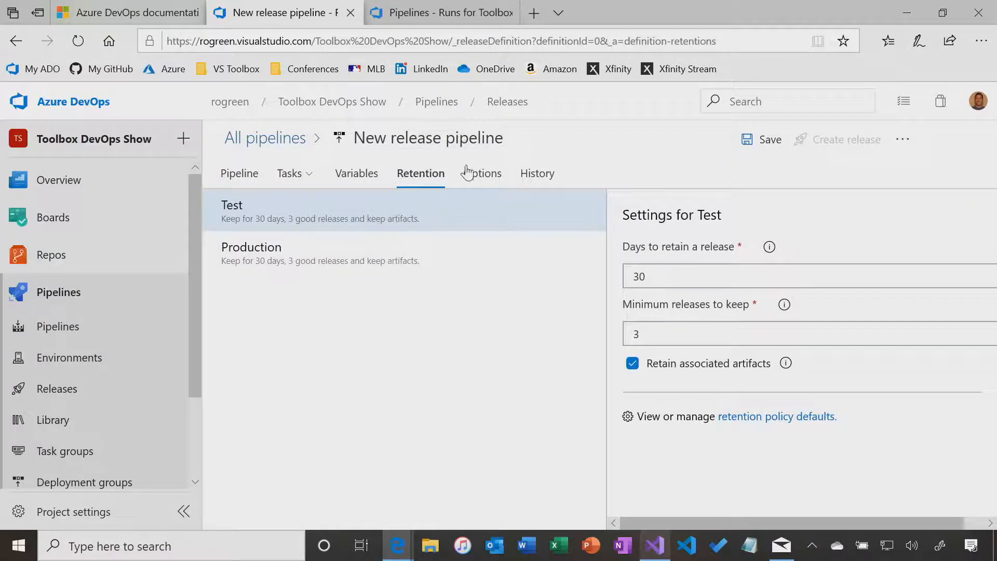
pyautogui.click(484, 176)
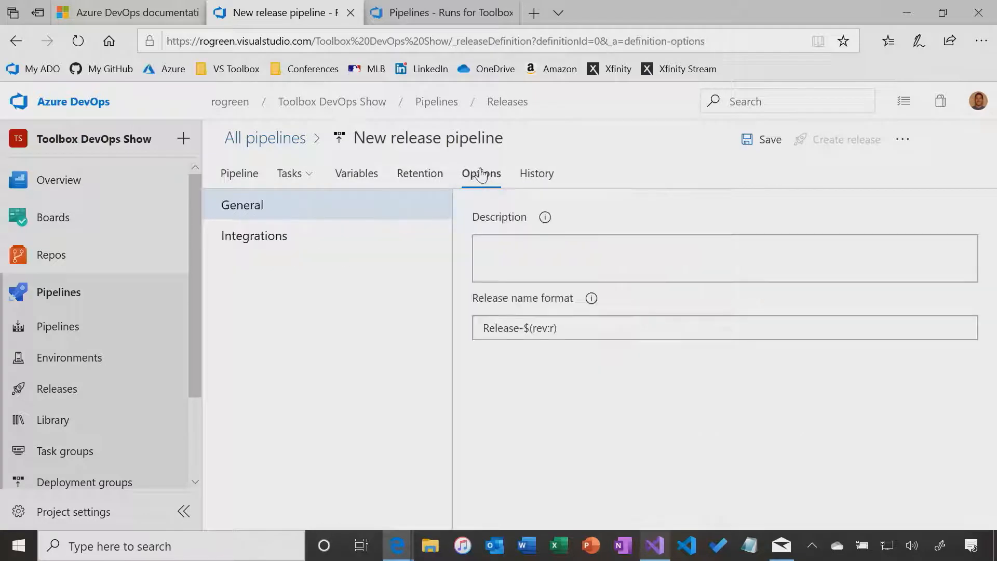
pyautogui.click(231, 179)
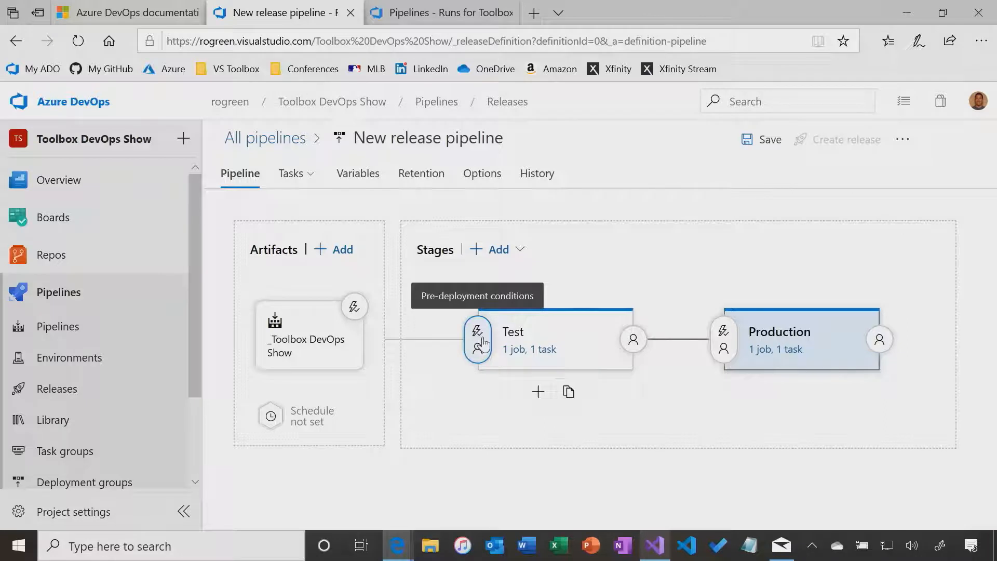
# Turn on pre-deployment approvals for Production, adding a searched-for user as the approver
pyautogui.click(725, 337)
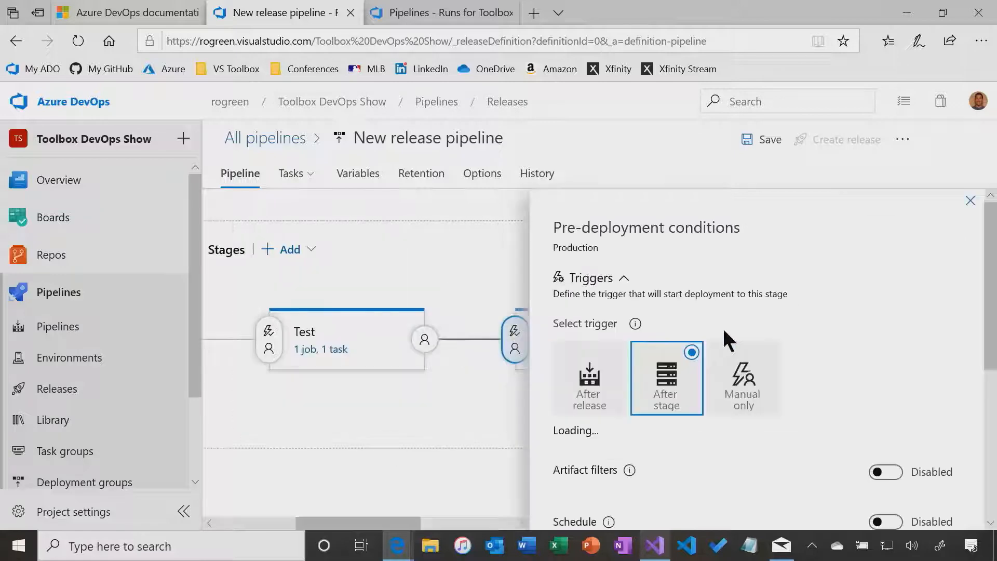
pyautogui.scroll(-3, 862, 337)
pyautogui.scroll(-5, 859, 344)
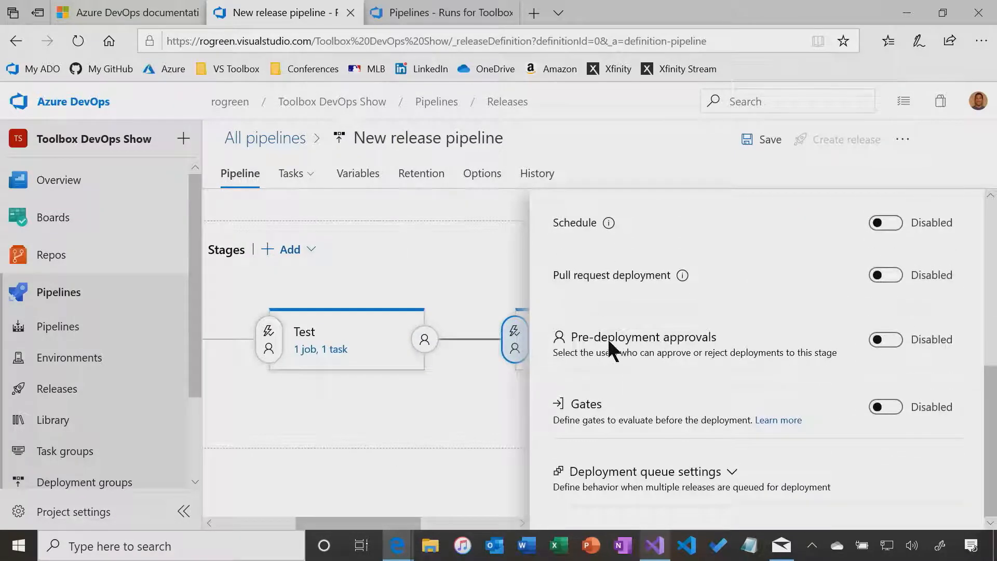
pyautogui.click(896, 344)
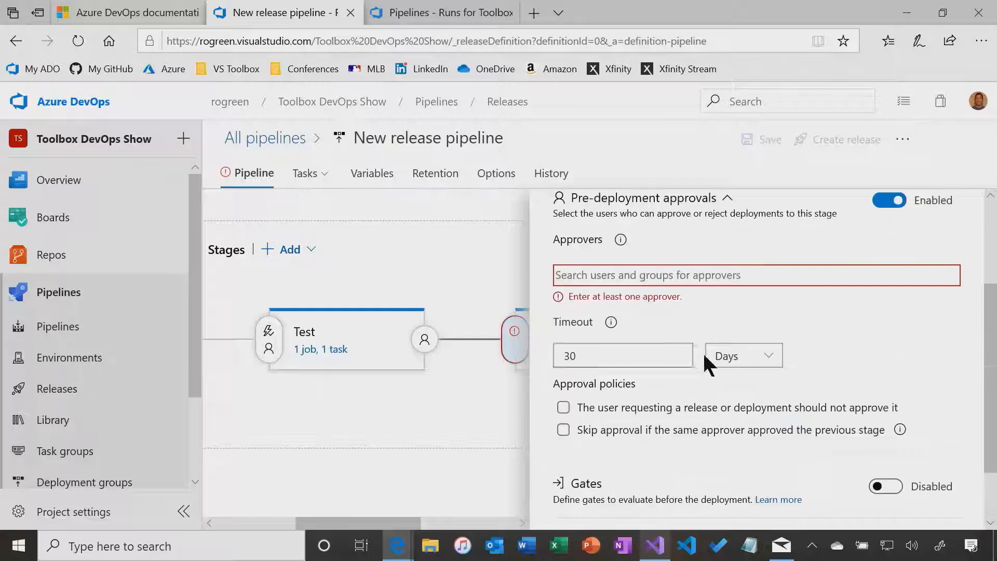
pyautogui.click(646, 276)
pyautogui.write('rob')
pyautogui.click(608, 305)
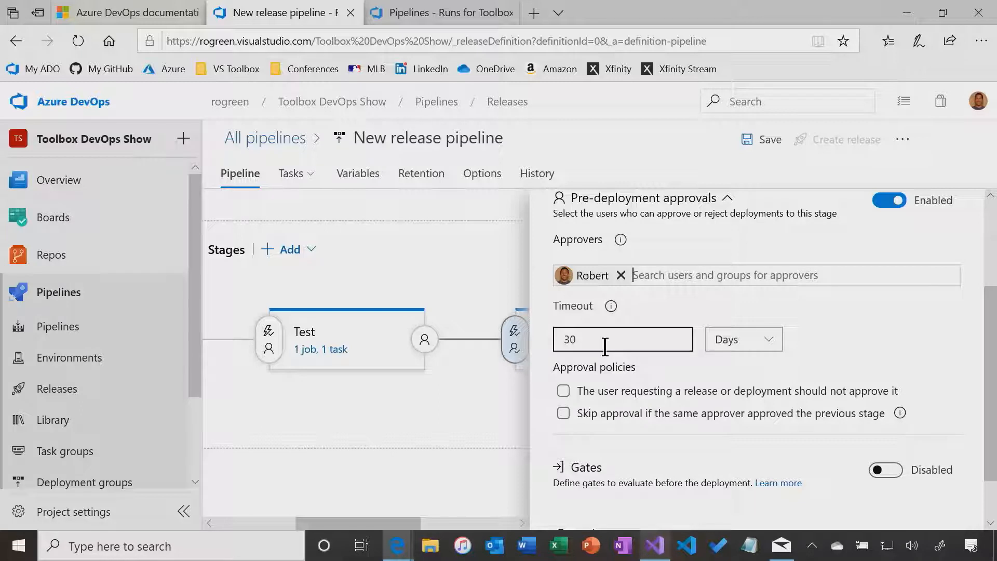
pyautogui.scroll(-1, 833, 379)
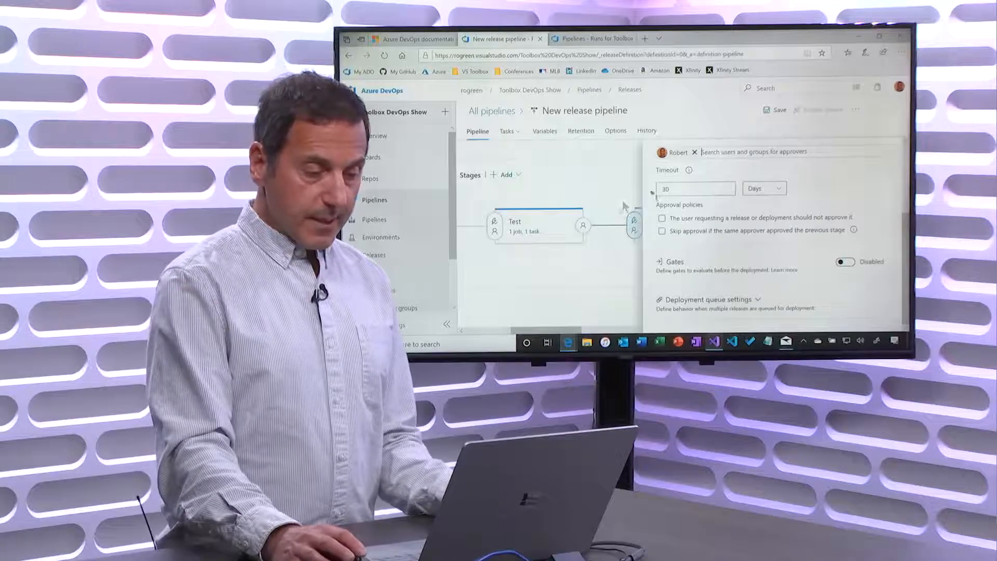
pyautogui.scroll(3, 828, 177)
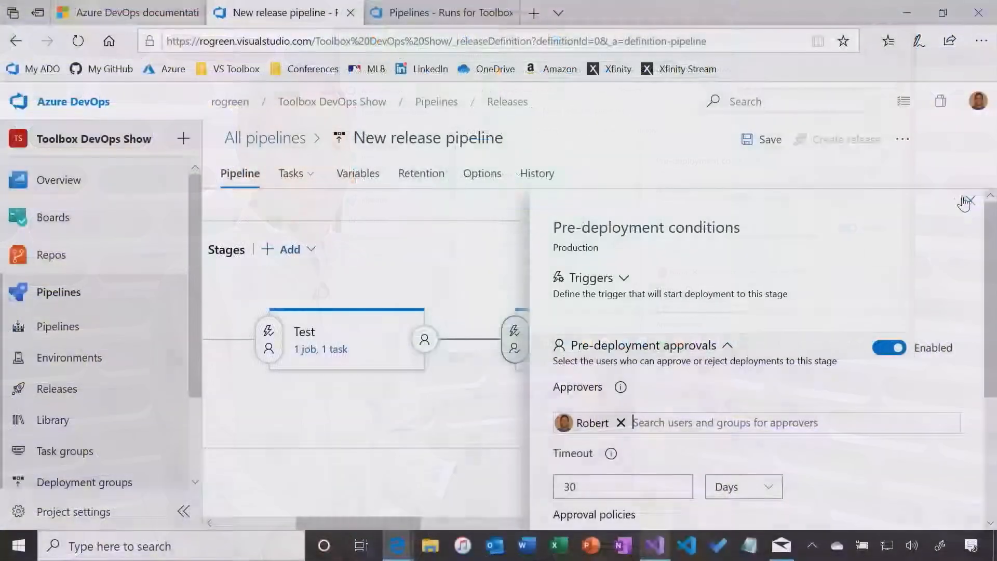
pyautogui.click(964, 203)
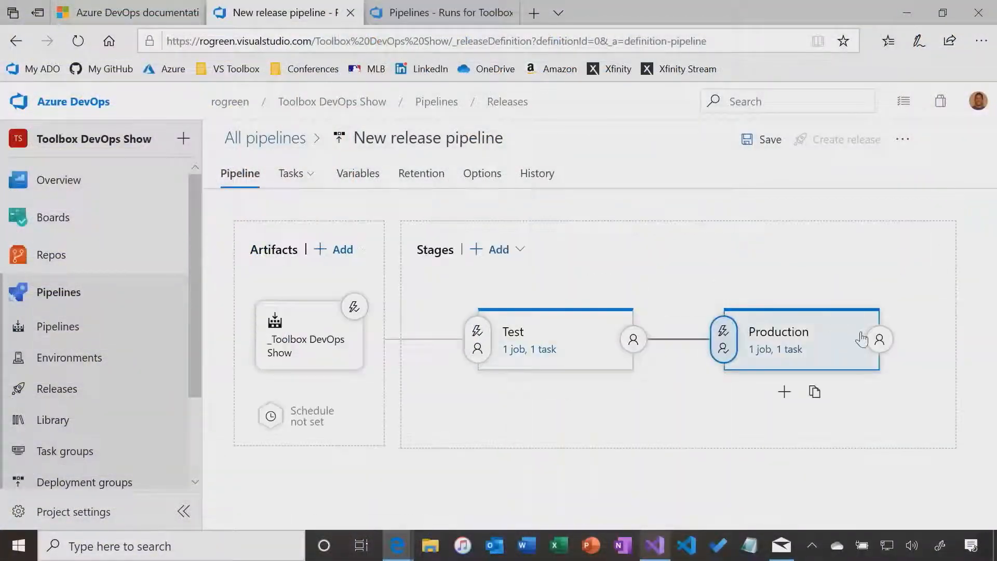
# Review Production's post-deployment conditions, then save the release pipeline
pyautogui.click(879, 339)
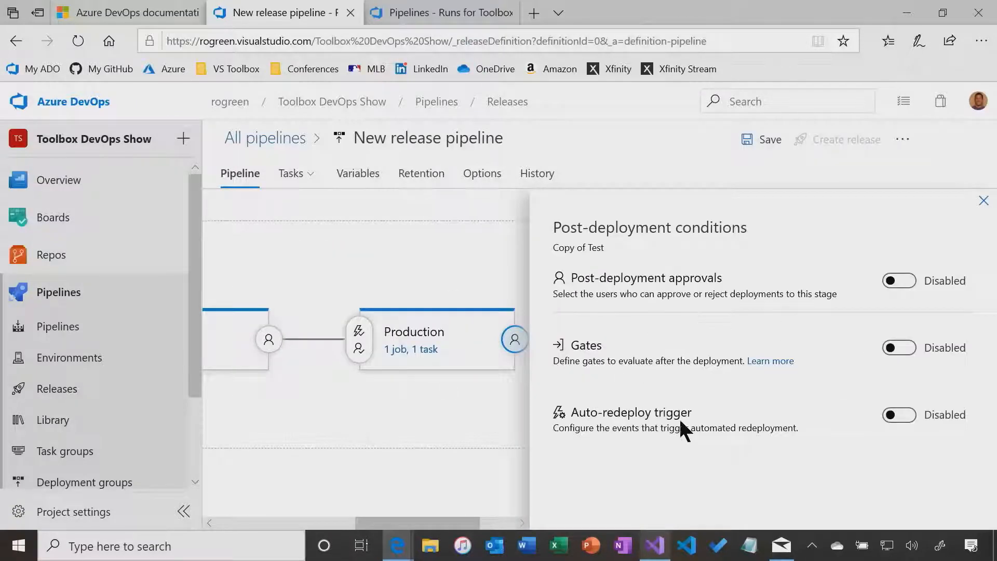
pyautogui.click(983, 201)
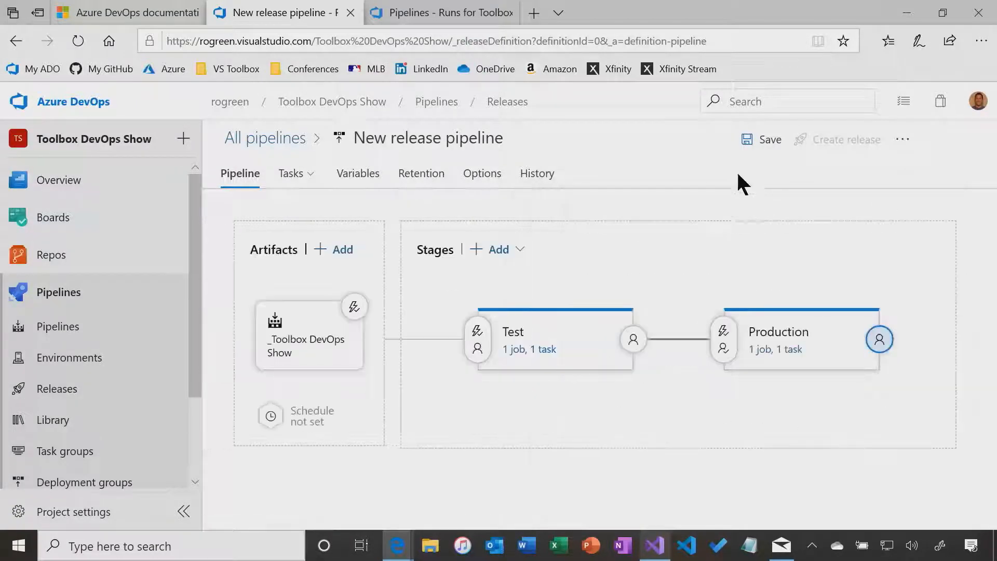
pyautogui.click(759, 140)
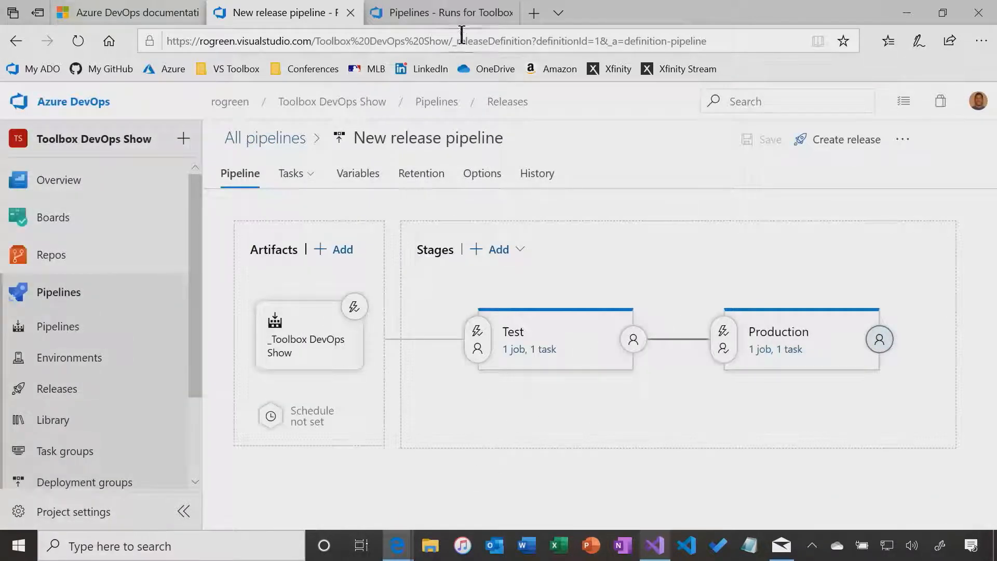
pyautogui.click(453, 15)
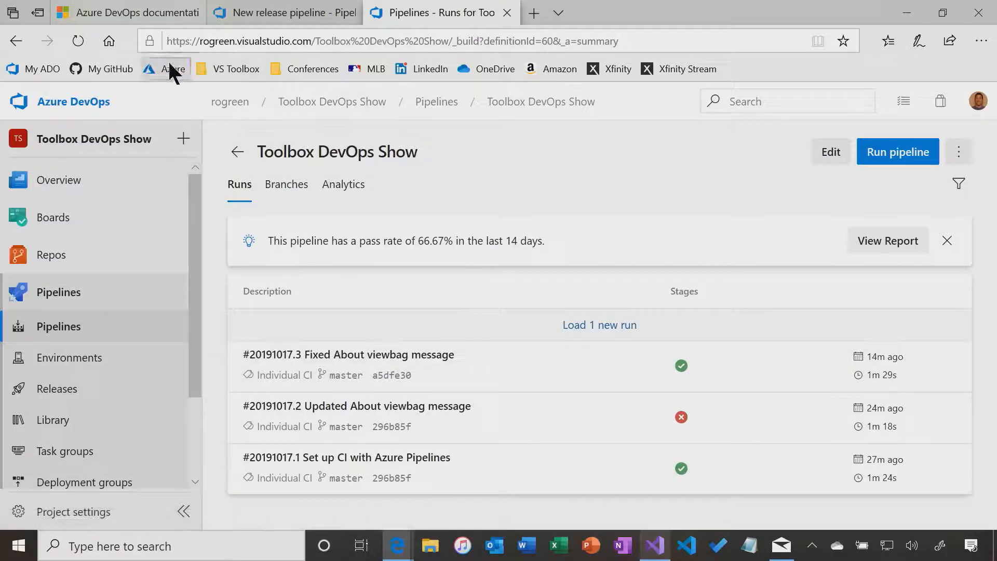
# Refresh the runs list to confirm the About Page V1.1 build succeeded, then return to the release pipeline
pyautogui.click(70, 40)
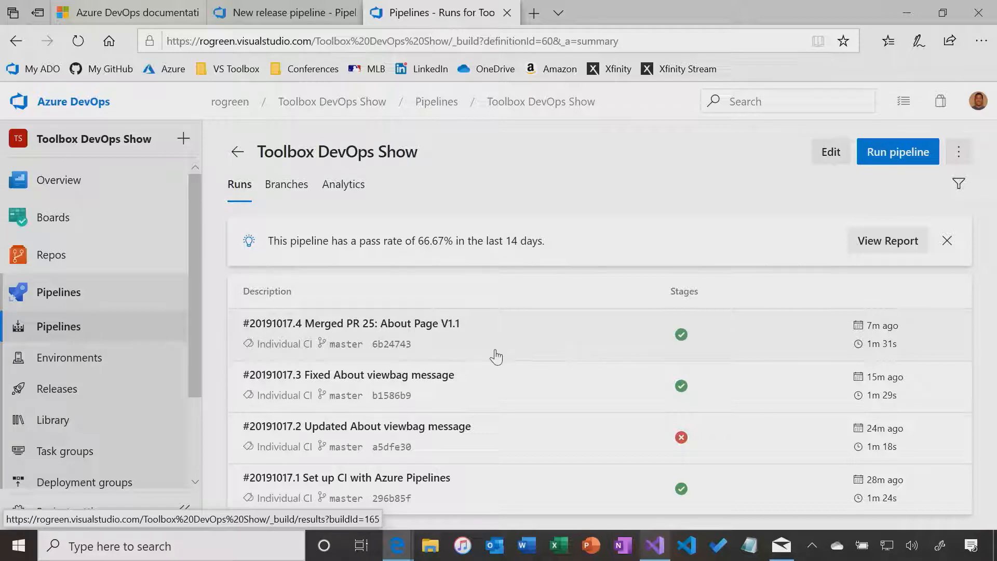
pyautogui.click(281, 14)
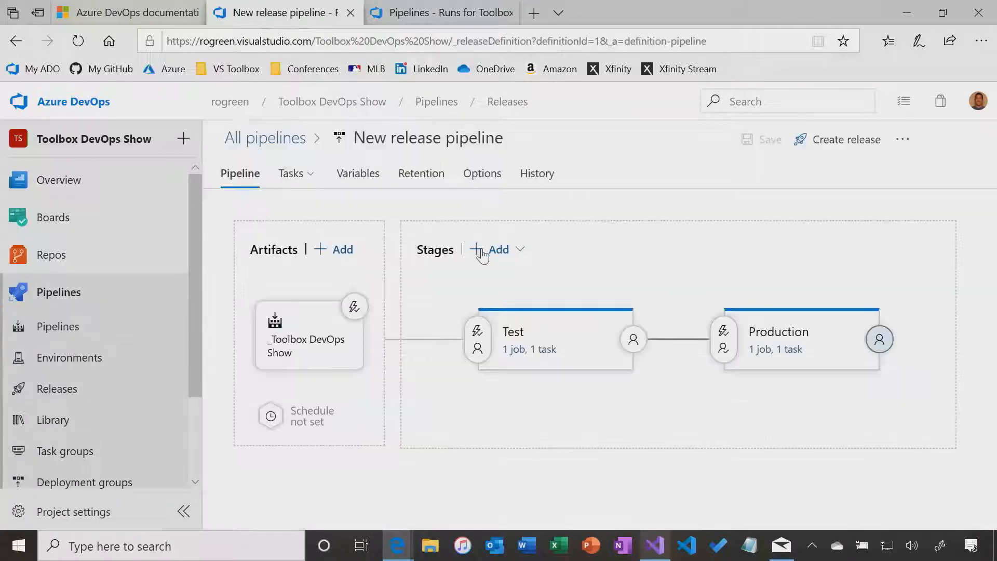
# Check that the build artifact's continuous deployment trigger is enabled, then switch to Visual Studio
pyautogui.click(355, 308)
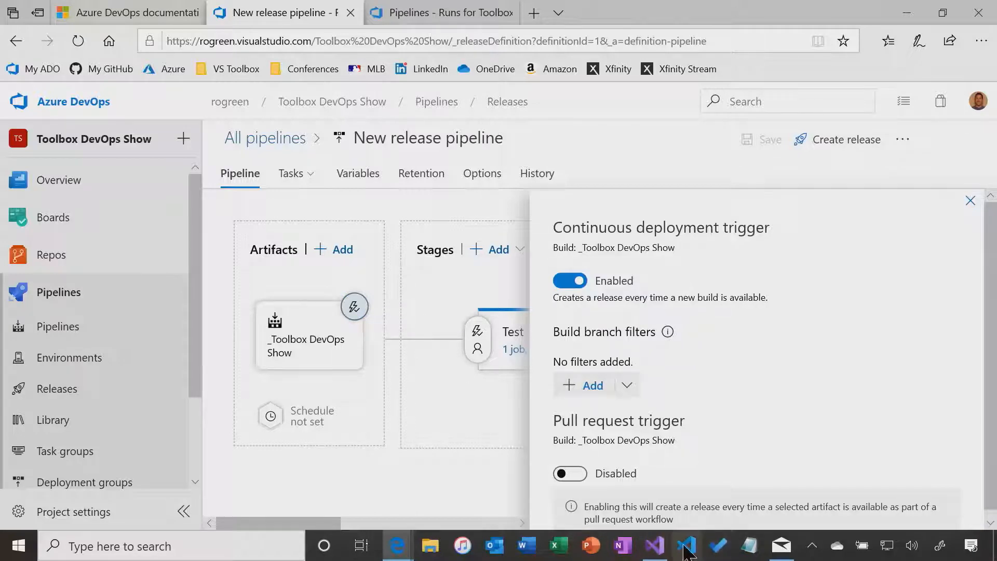
pyautogui.click(655, 545)
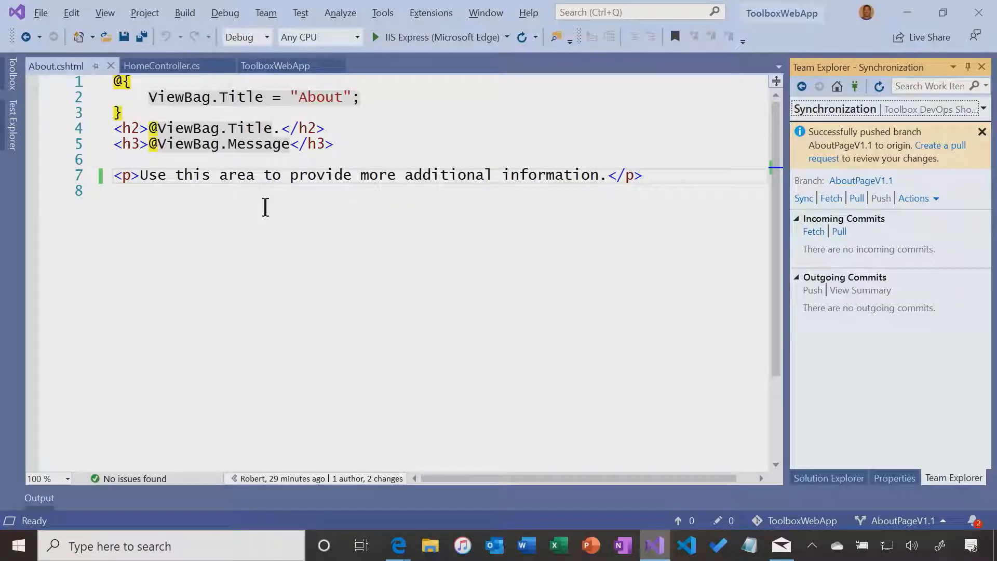
# Insert 'even' before 'more' in About.cshtml, then remove it again
pyautogui.click(361, 172)
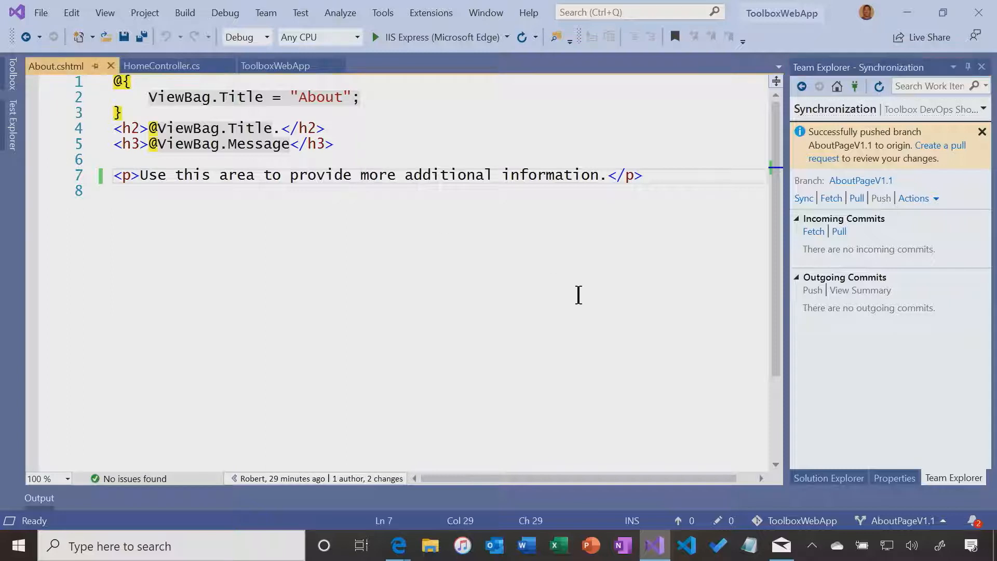
pyautogui.write('even')
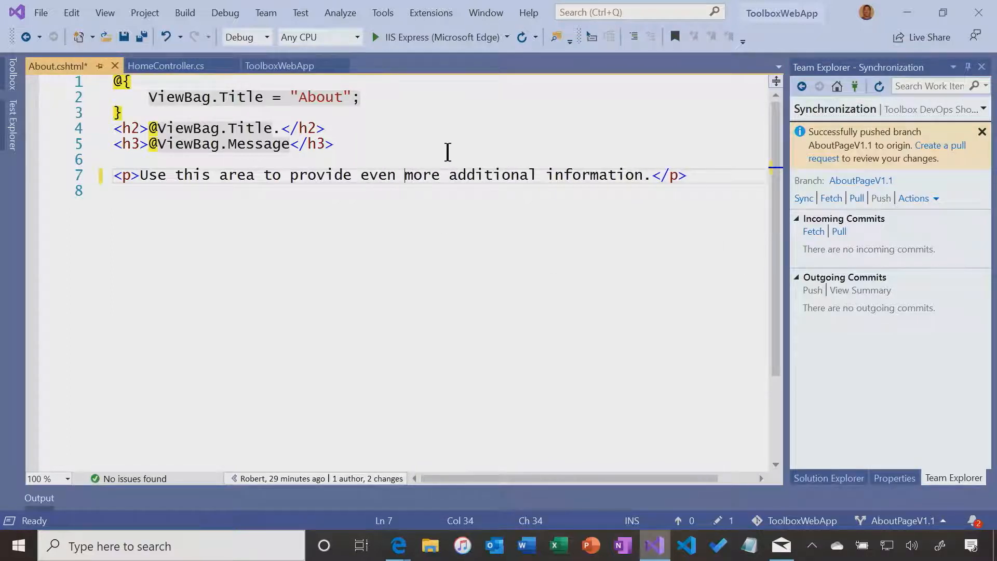
pyautogui.press('BackSpace')
pyautogui.press('BackSpace')
pyautogui.press('BackSpace')
pyautogui.press('BackSpace')
pyautogui.press('BackSpace')
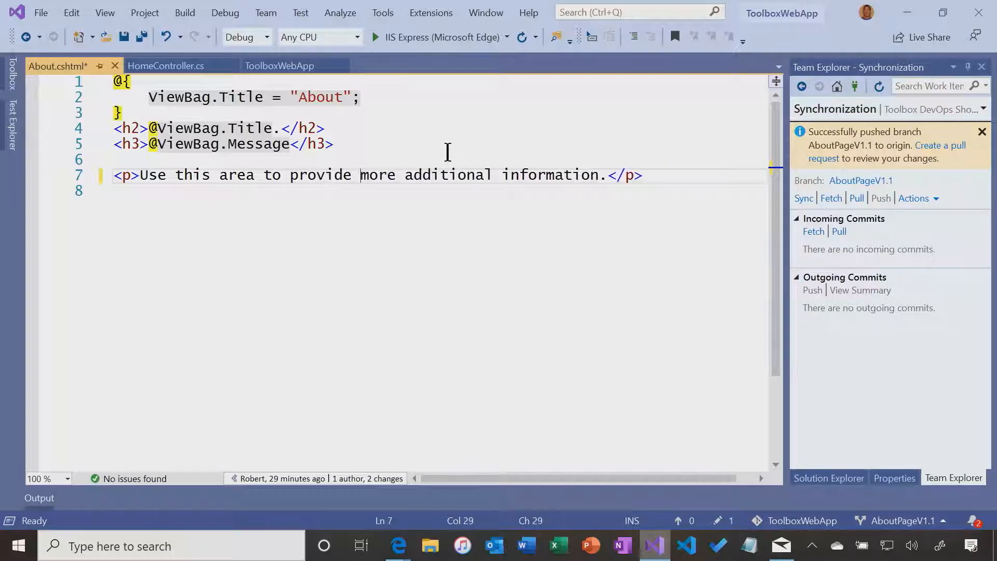
# Check out the master branch from Branches, stashing the uncommitted About.cshtml change
pyautogui.click(860, 181)
pyautogui.doubleClick(856, 243)
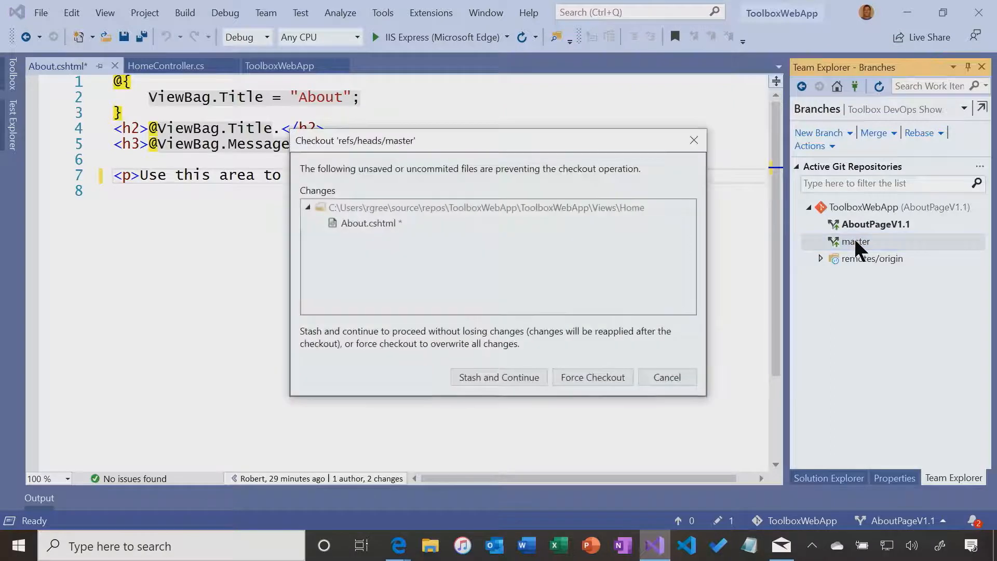
pyautogui.click(490, 377)
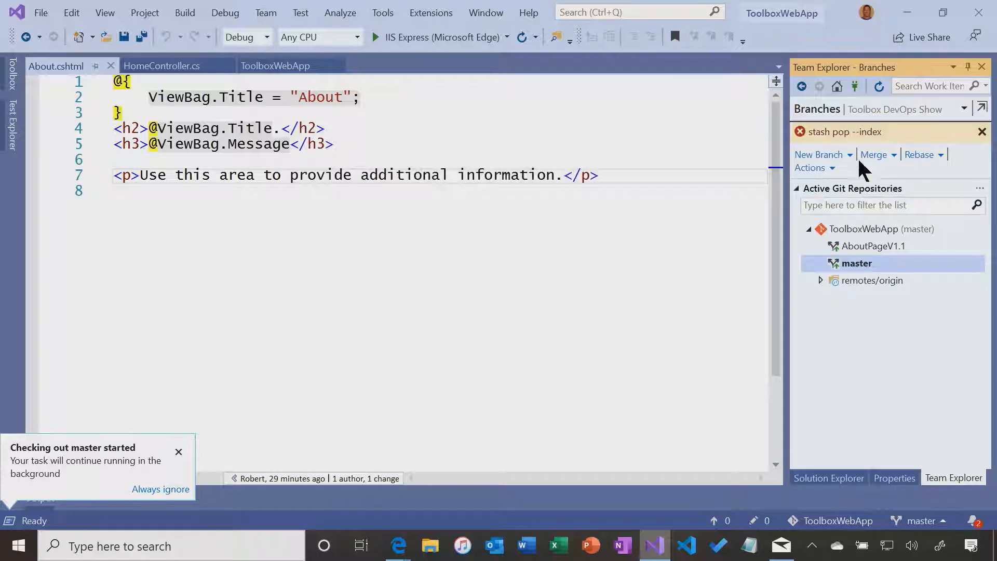
# Pull master to commit 6b247439 through Team Explorer's Sync page
pyautogui.click(837, 86)
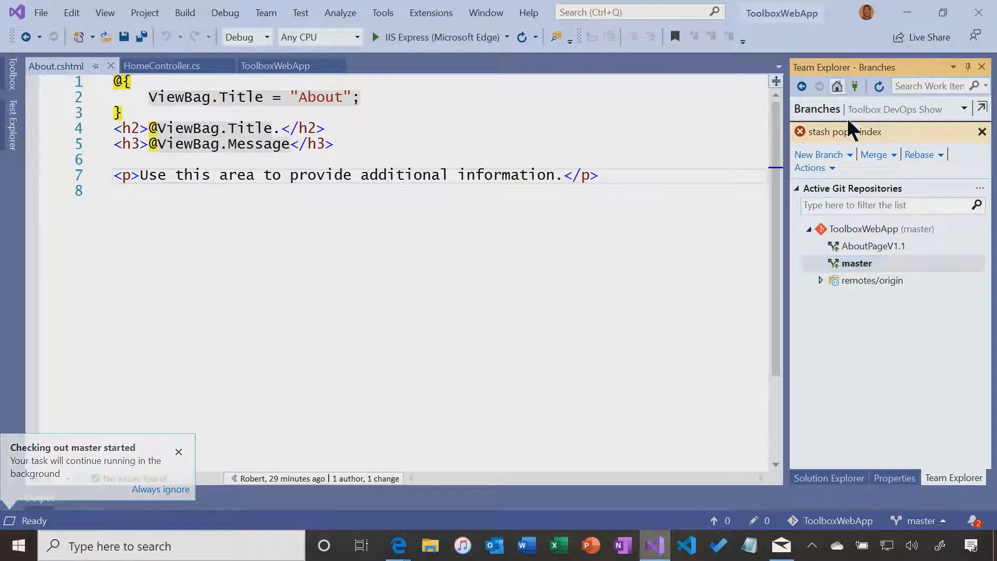
pyautogui.click(815, 315)
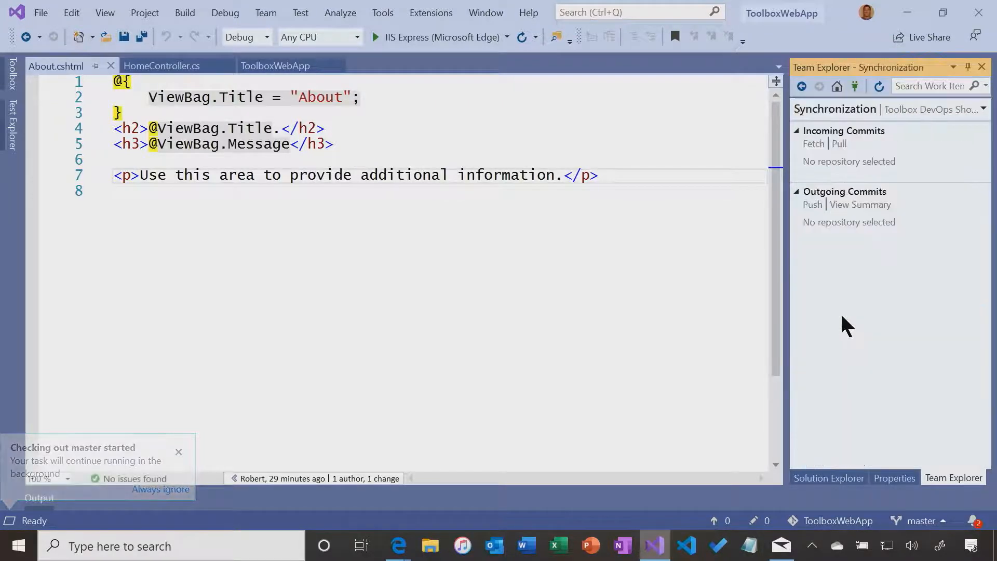
pyautogui.click(855, 150)
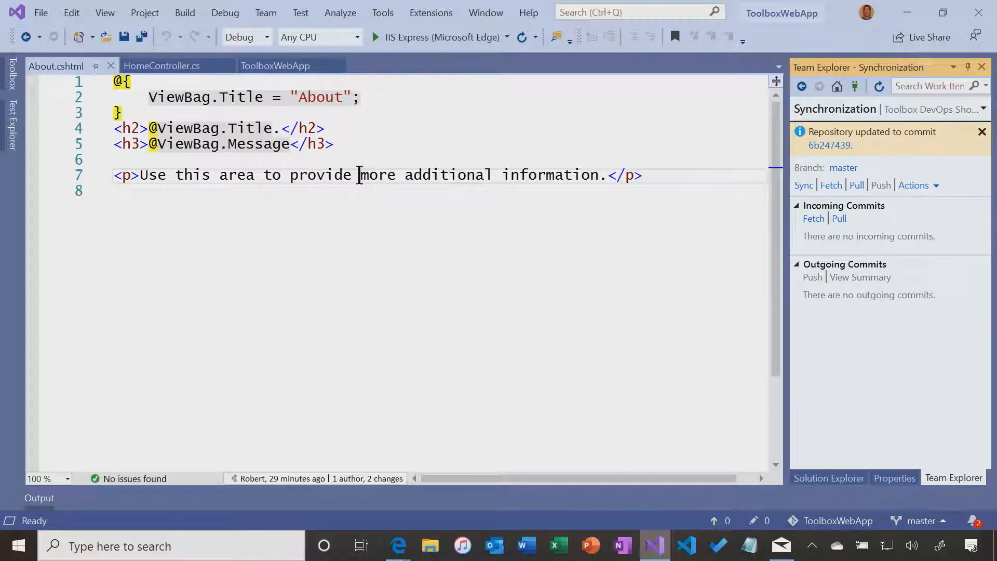
# Insert 'even' before 'more' on line 7 of About.cshtml and save the file
pyautogui.click(359, 176)
pyautogui.write('even')
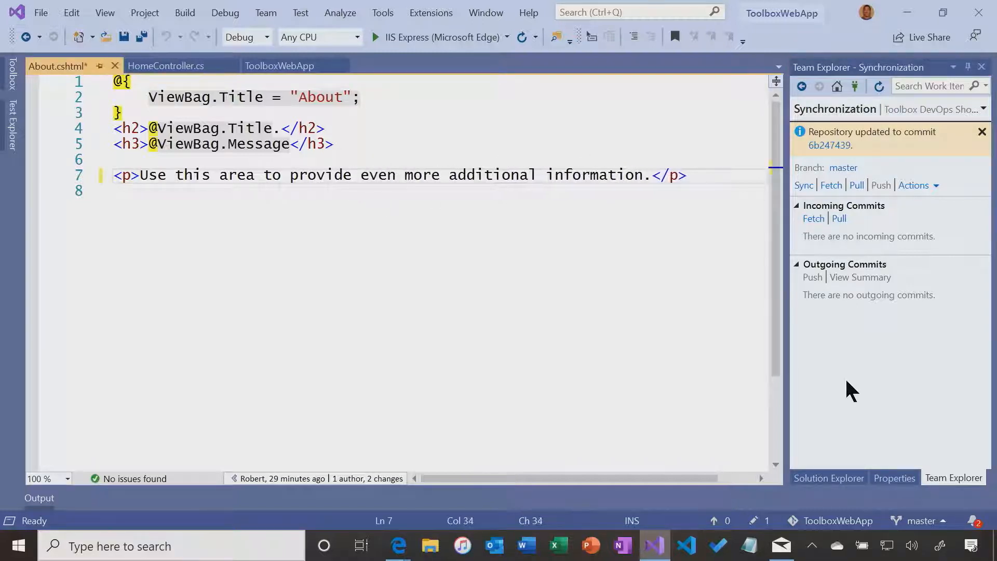
pyautogui.click(124, 37)
# Commit all changes as 'Updated about page text' and push them to origin/master
pyautogui.click(755, 521)
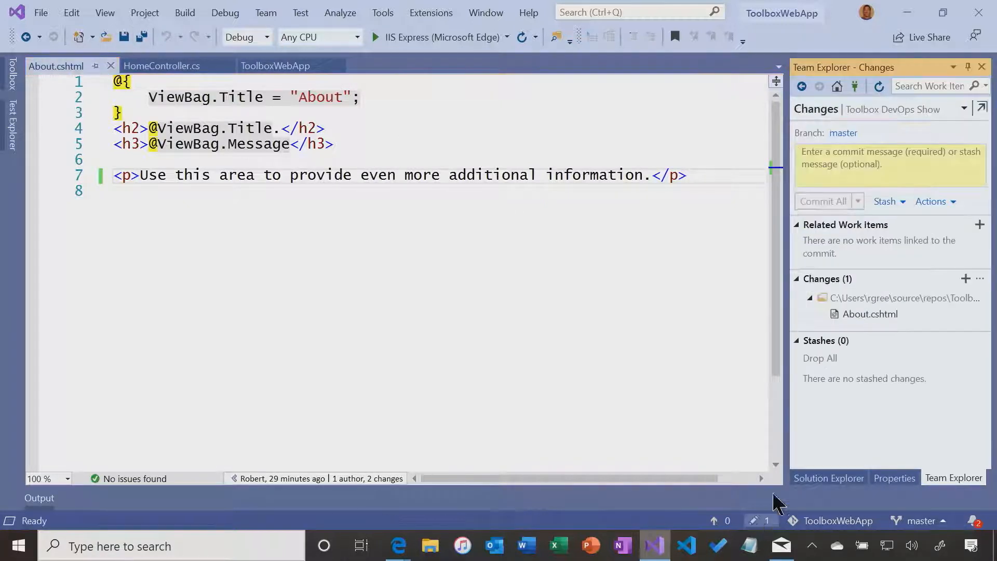
pyautogui.click(840, 160)
pyautogui.write('Updadted about page text')
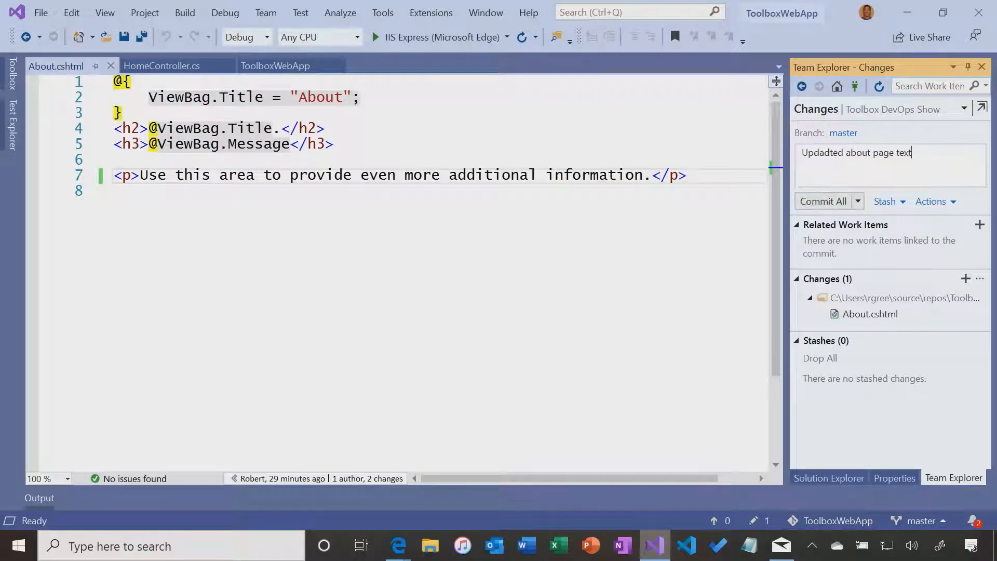
pyautogui.click(858, 201)
pyautogui.click(832, 152)
pyautogui.press('BackSpace')
pyautogui.click(857, 201)
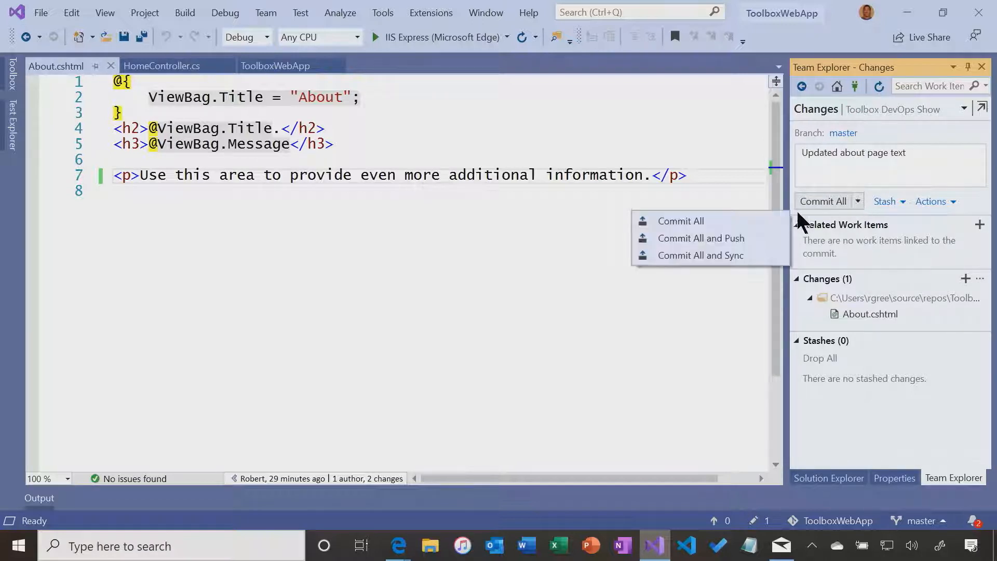
pyautogui.click(729, 239)
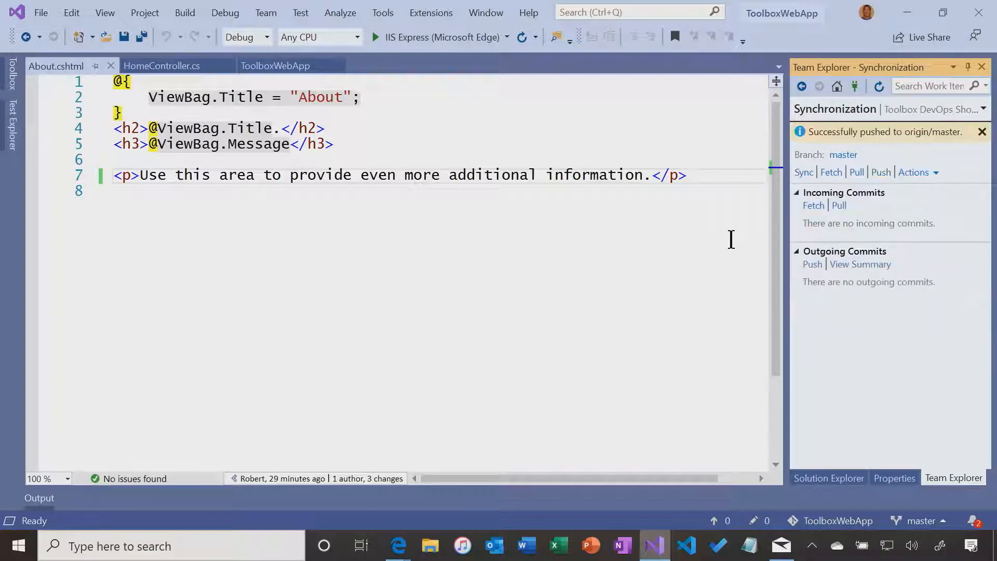
pyautogui.click(396, 544)
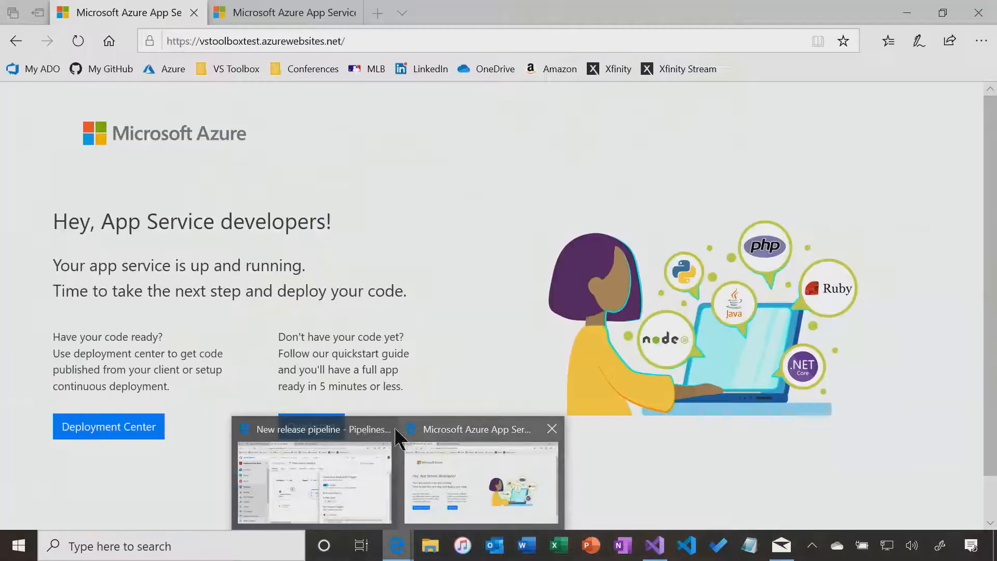
pyautogui.click(387, 446)
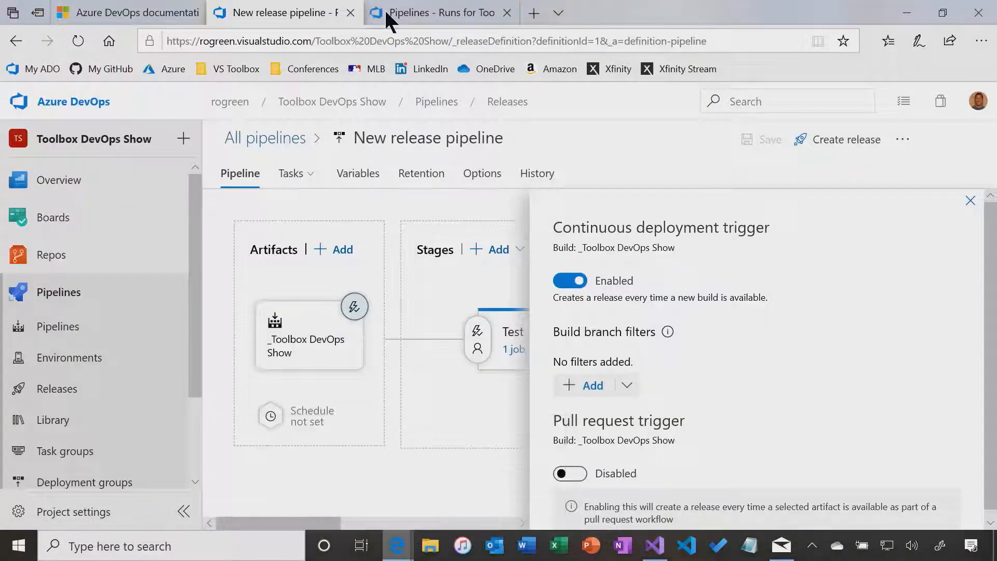
pyautogui.click(393, 17)
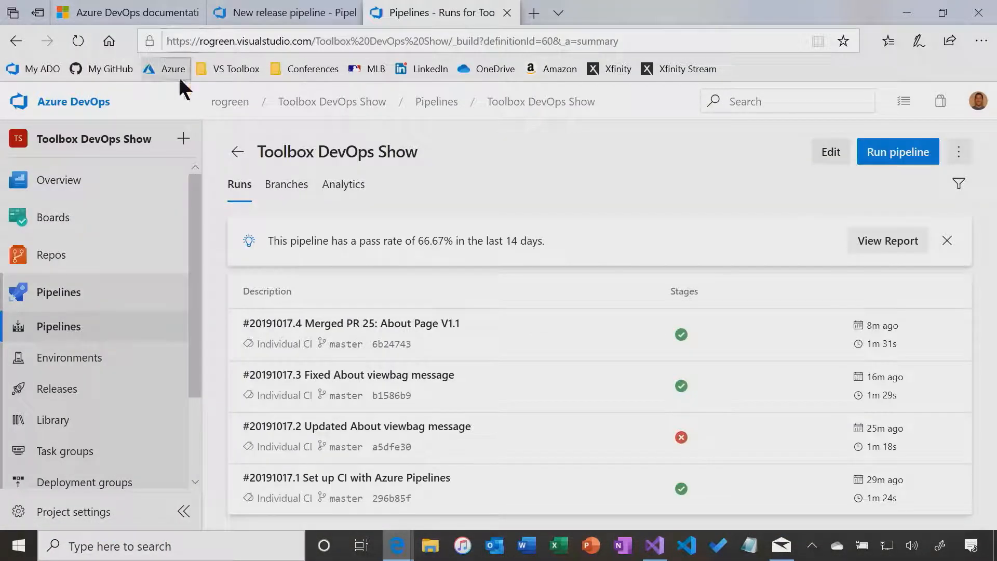
pyautogui.click(81, 40)
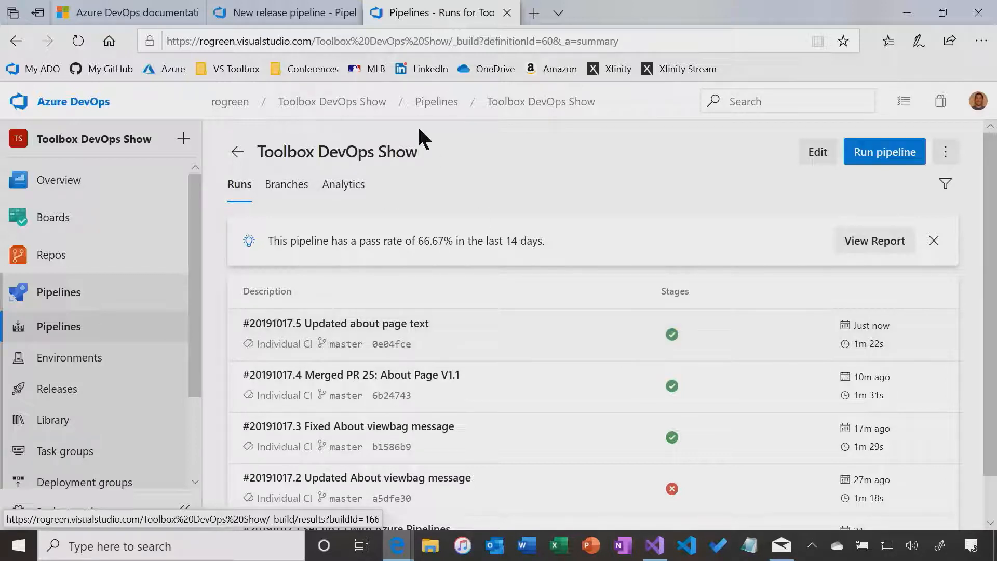
pyautogui.click(312, 15)
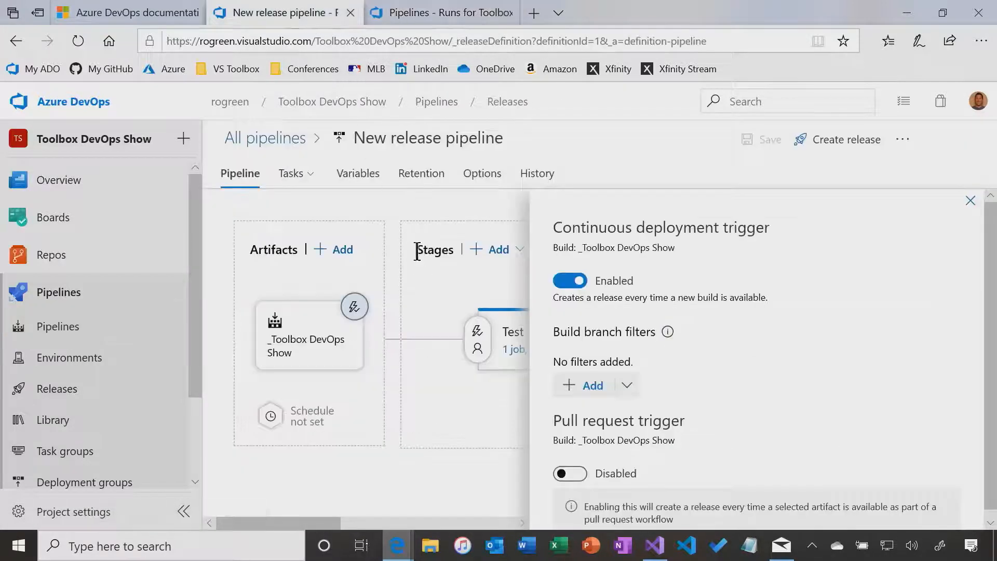
# Open Release-1 from the New release pipeline's releases list to view its stage progress
pyautogui.click(285, 141)
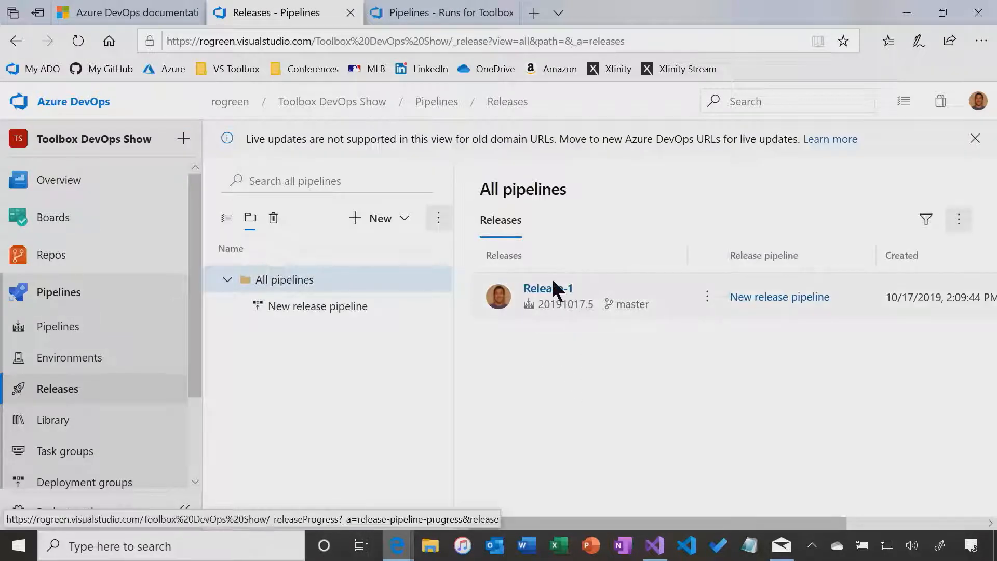
pyautogui.click(553, 289)
pyautogui.click(554, 294)
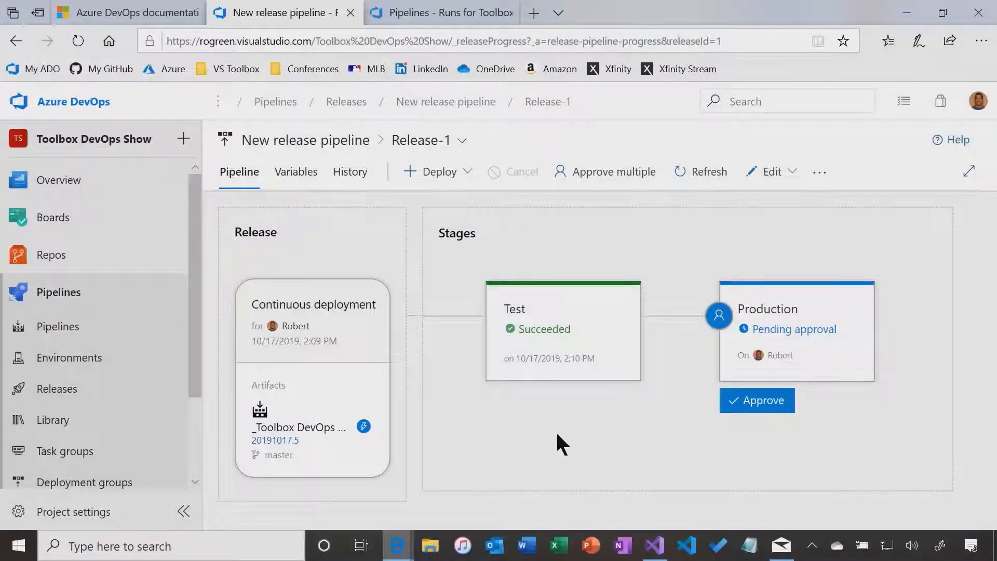
pyautogui.hotkey('alt', 'Tab')
pyautogui.press('Tab')
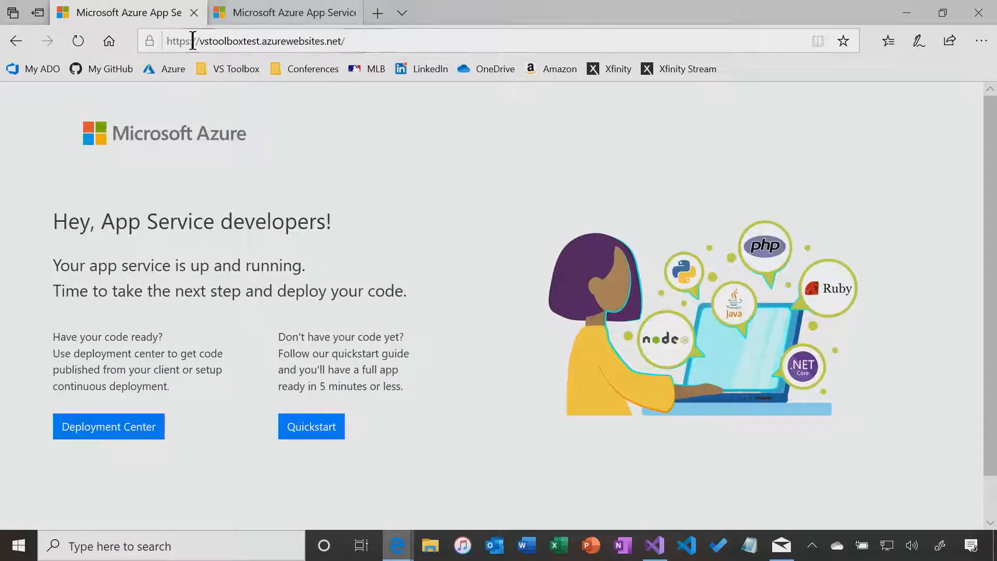
pyautogui.click(77, 44)
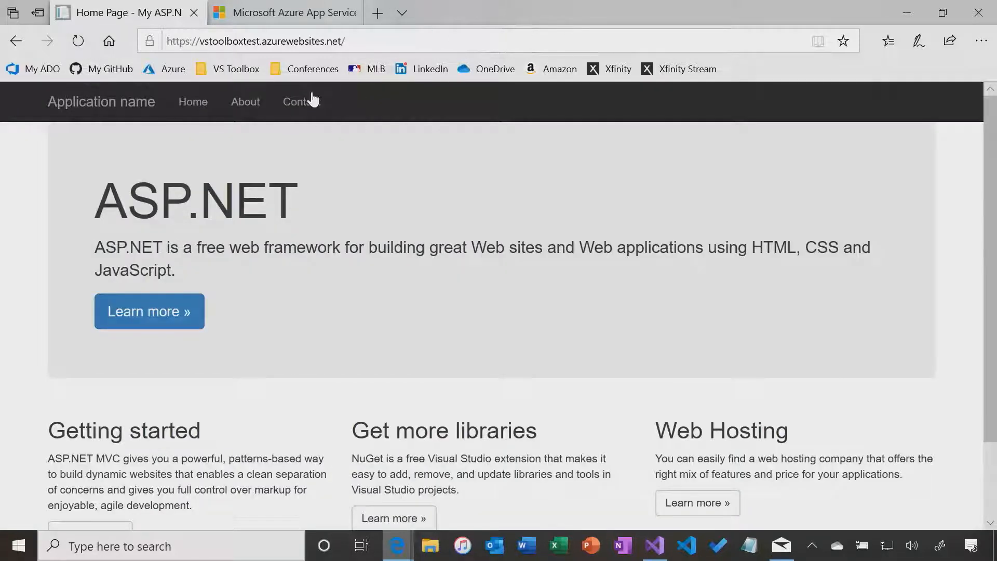
pyautogui.click(235, 104)
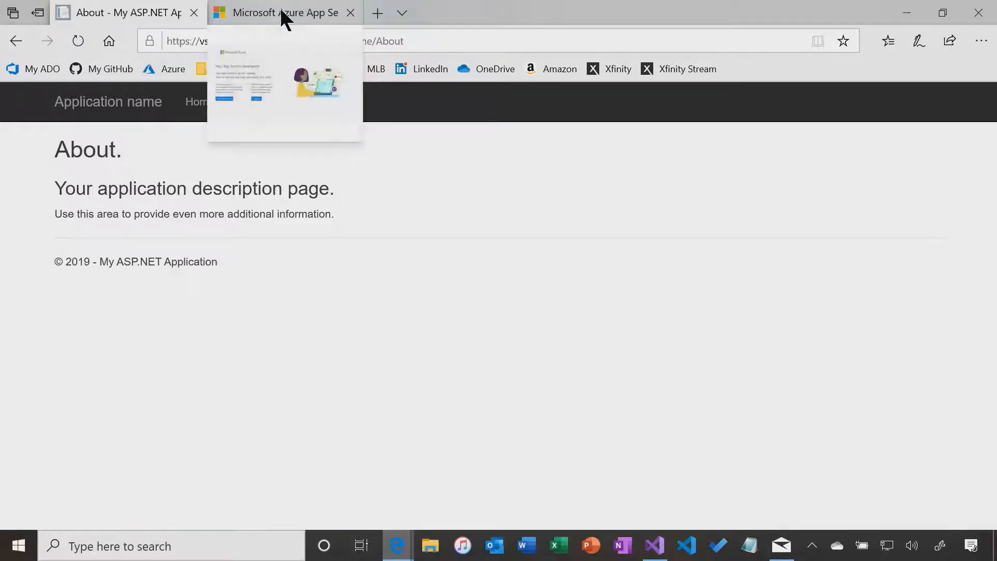
pyautogui.hotkey('alt', 'Tab')
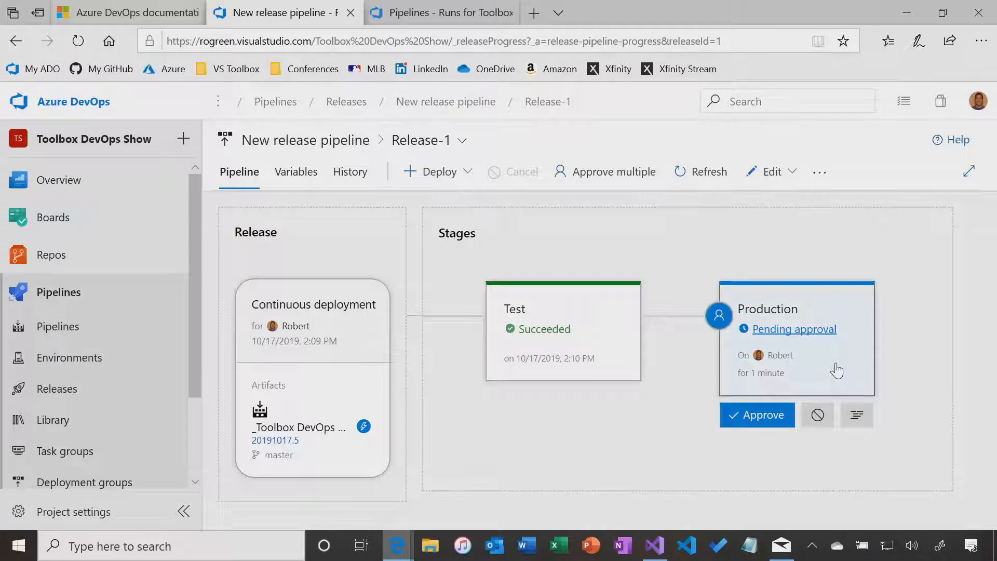
pyautogui.moveTo(781, 544)
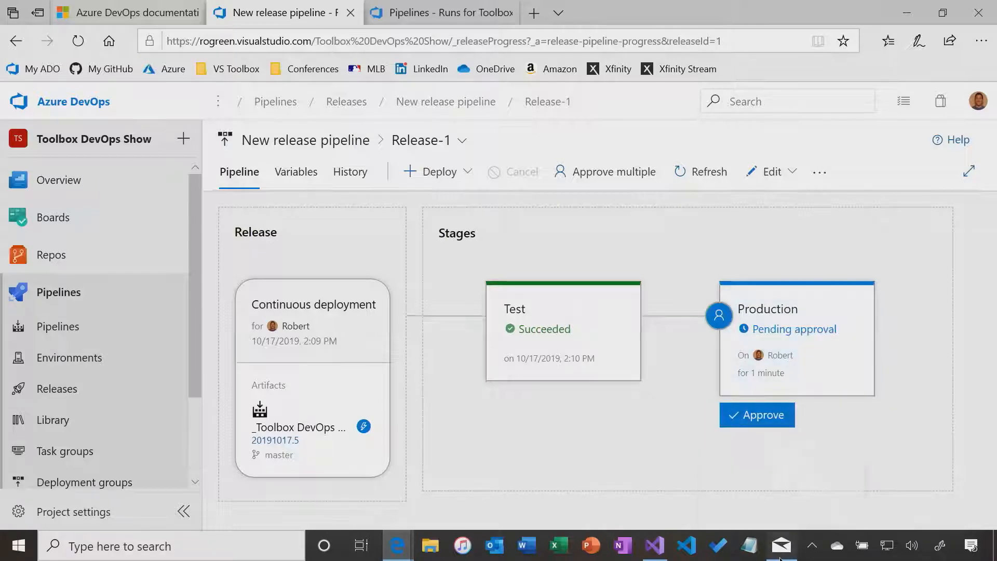
# Read the Build succeeded email and Release-1's Production approval pending email in Mail
pyautogui.click(768, 478)
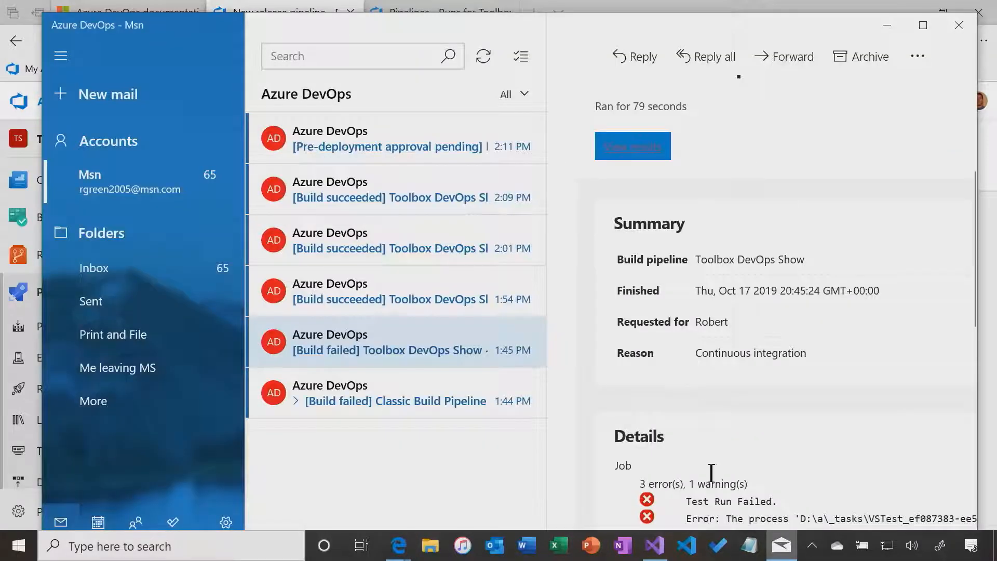
pyautogui.click(341, 197)
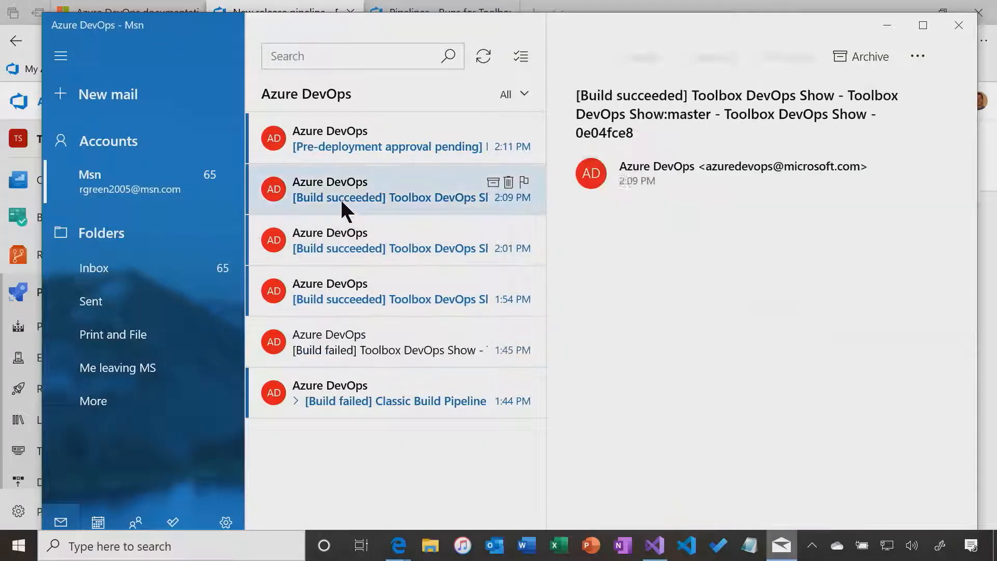
pyautogui.click(346, 145)
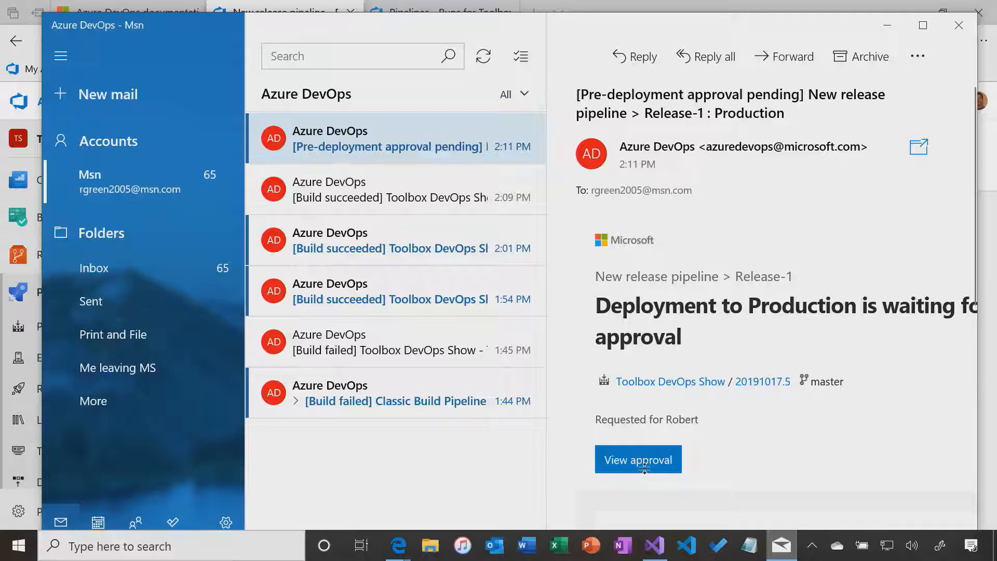
pyautogui.scroll(-2, 719, 461)
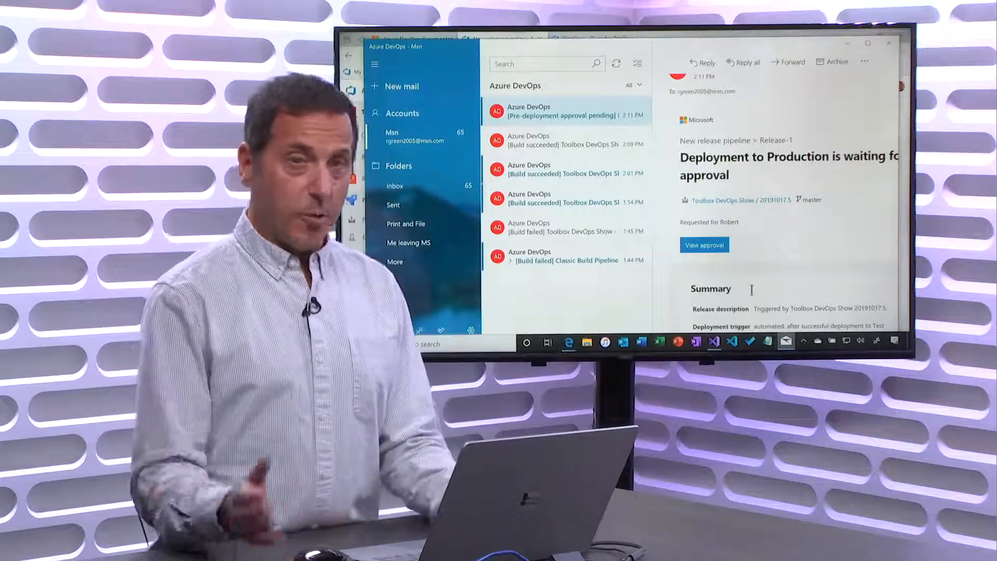
pyautogui.hotkey('alt', 'Tab')
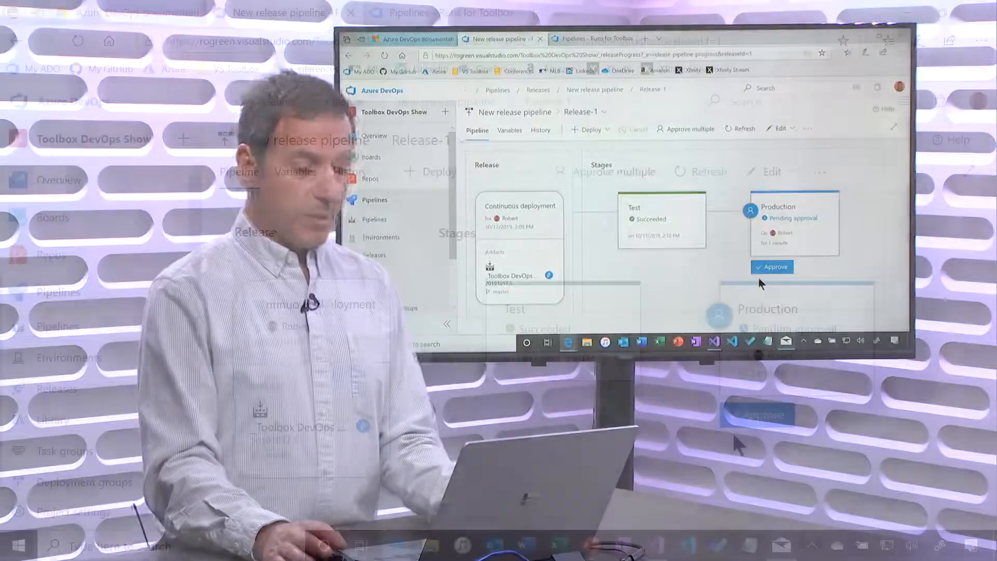
pyautogui.hotkey('alt', 'Tab')
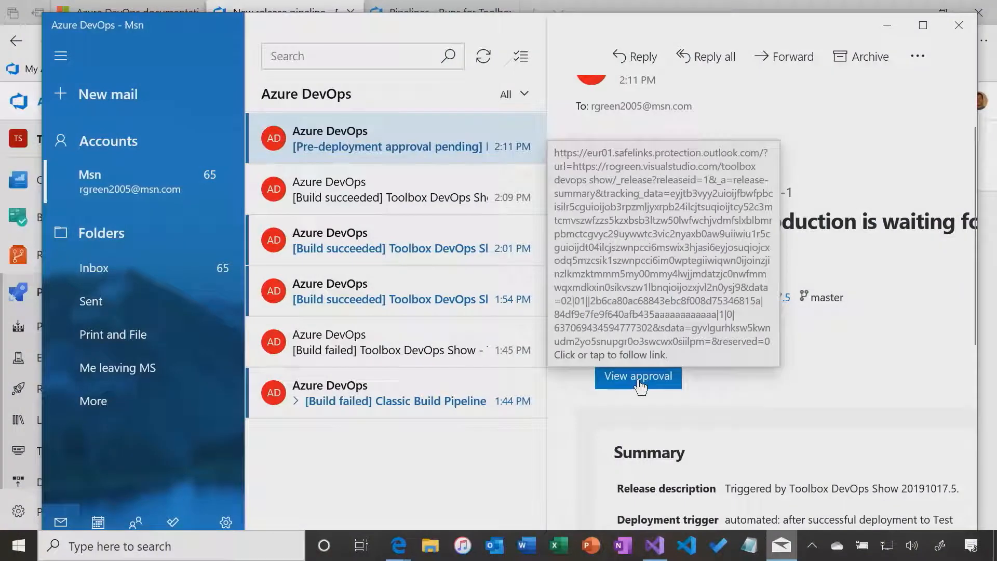
# Approve the pending pre-deployment approval for Release-1's Production stage
pyautogui.hotkey('alt', 'Tab')
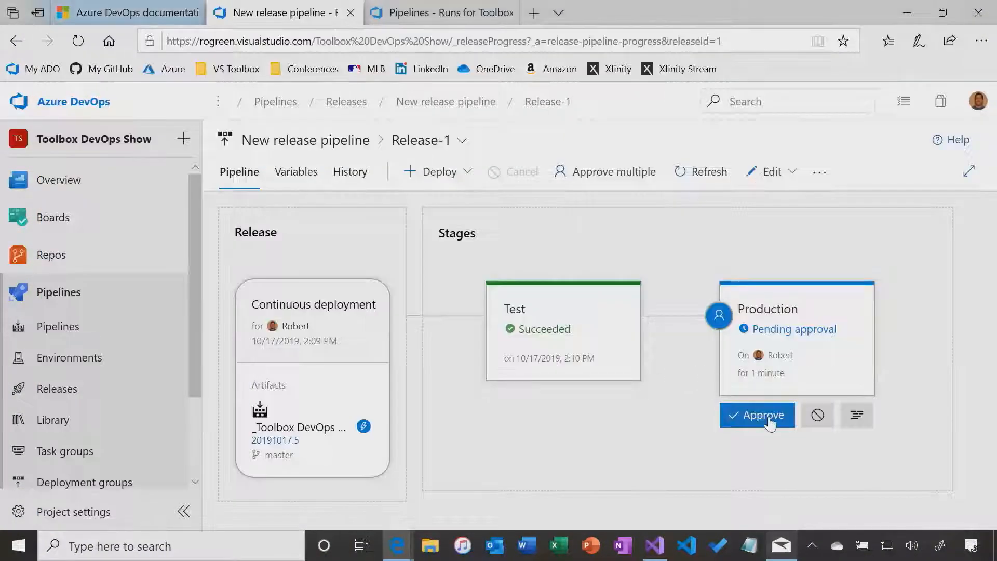
pyautogui.click(781, 330)
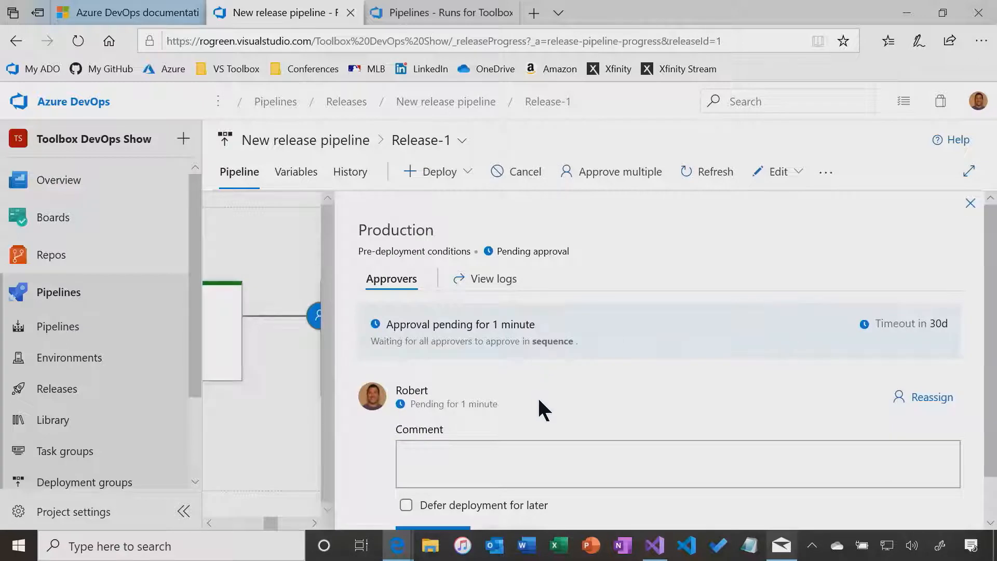
pyautogui.scroll(-1, 537, 396)
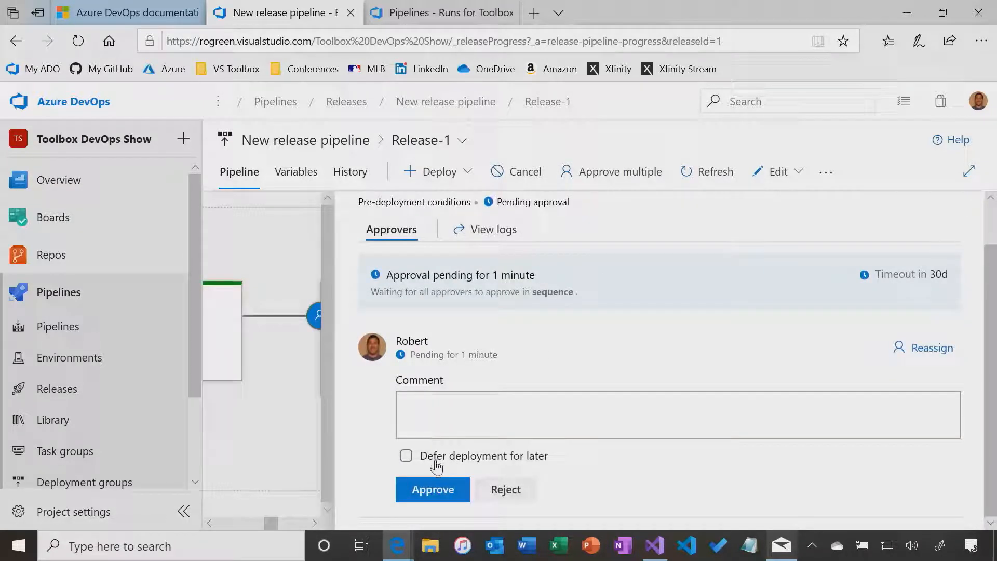
pyautogui.click(434, 494)
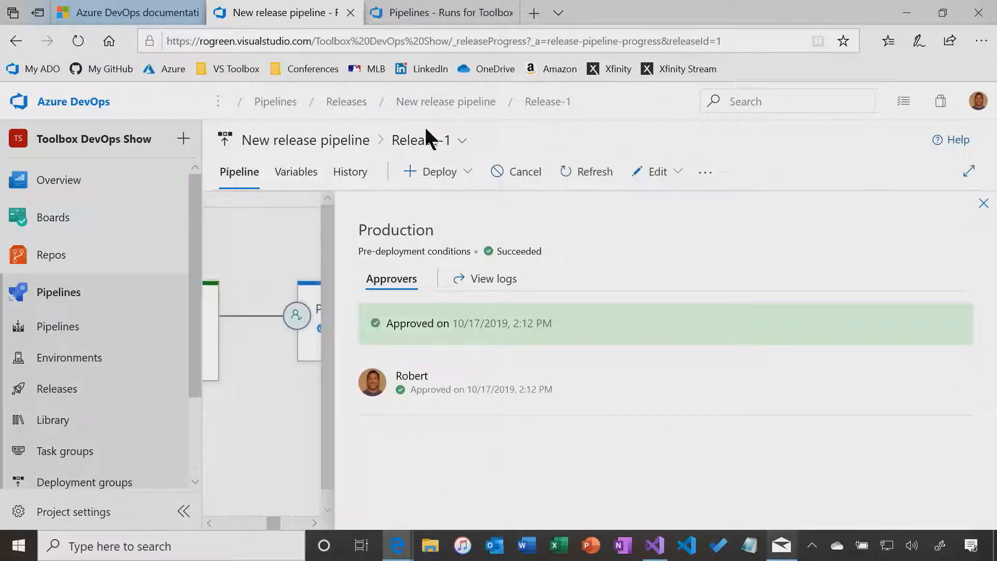
# Return to Release-1 via the pipeline's releases list and watch Production finish deploying
pyautogui.click(416, 141)
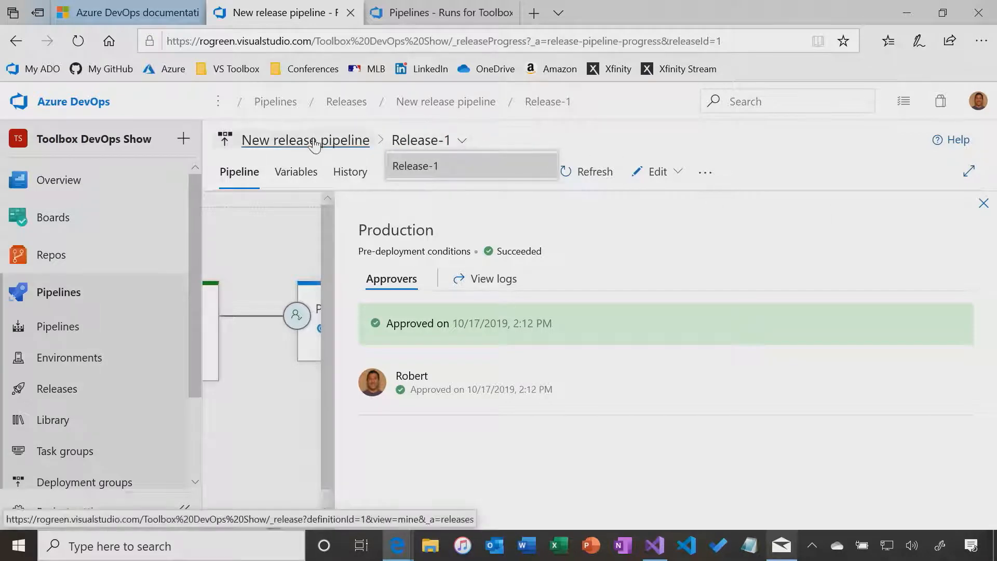
pyautogui.click(330, 145)
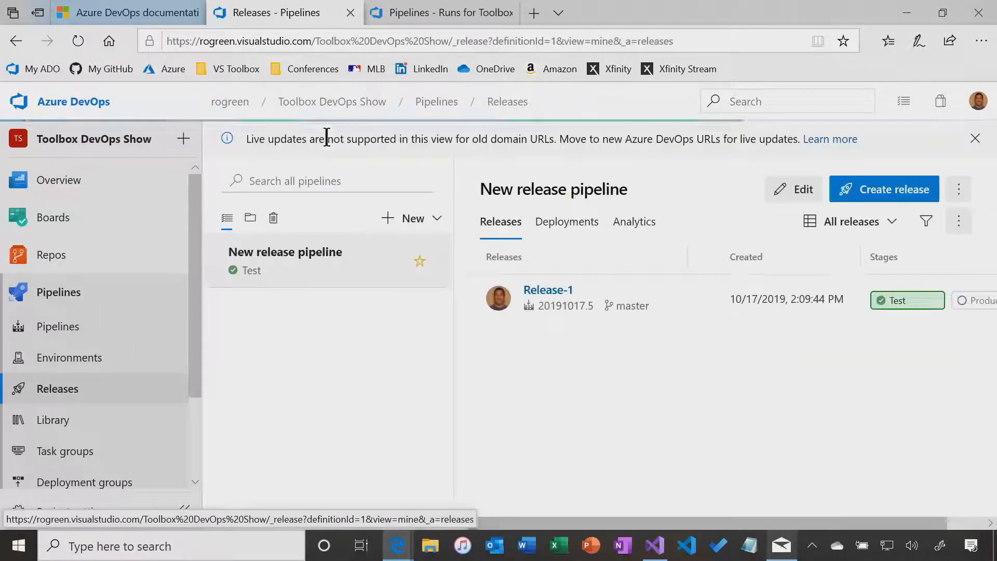
pyautogui.click(559, 294)
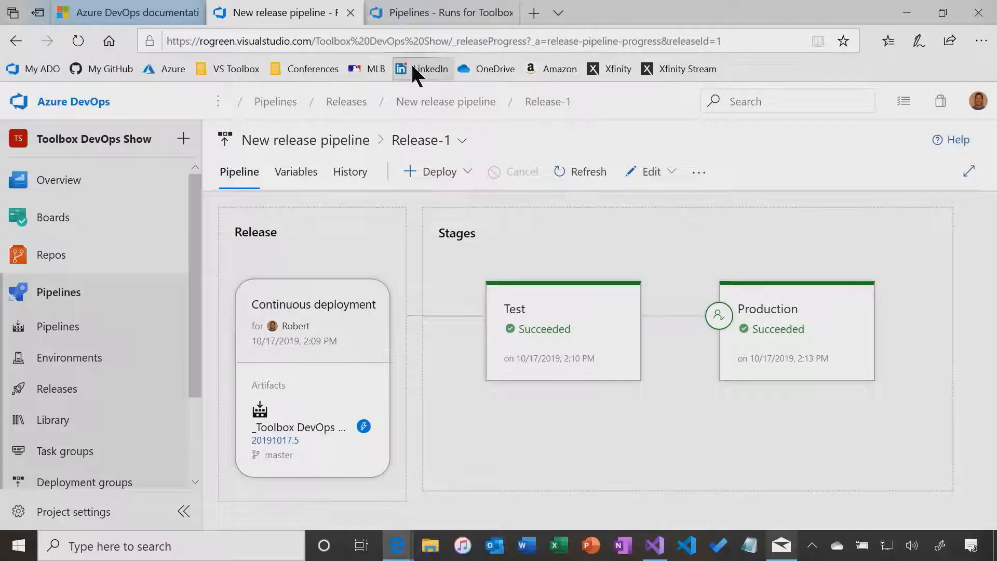
# Refresh vstoolbox.azurewebsites.net and open its About page showing 'even more additional information'
pyautogui.hotkey('alt', 'Tab')
pyautogui.hotkey('alt', 'Tab')
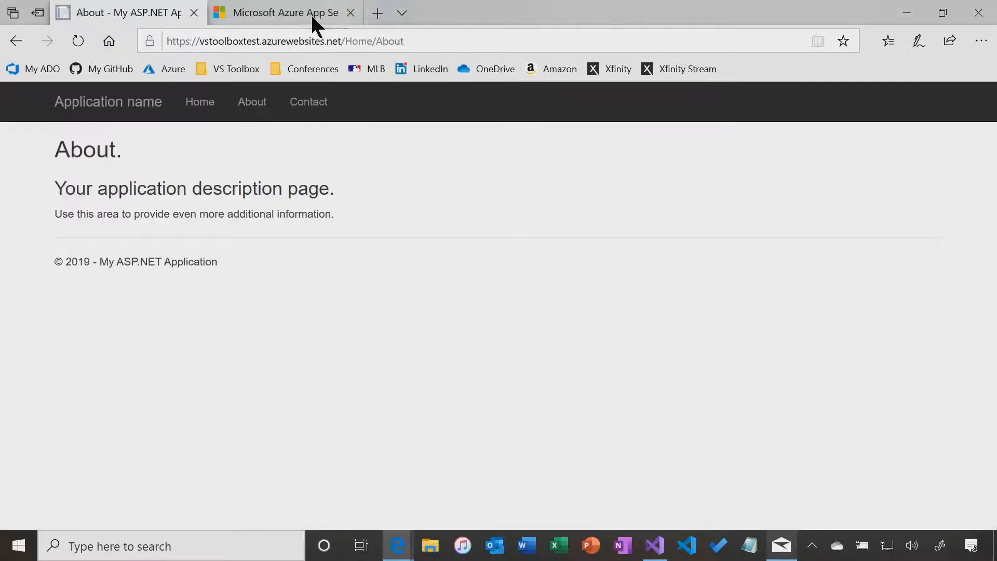
pyautogui.click(257, 15)
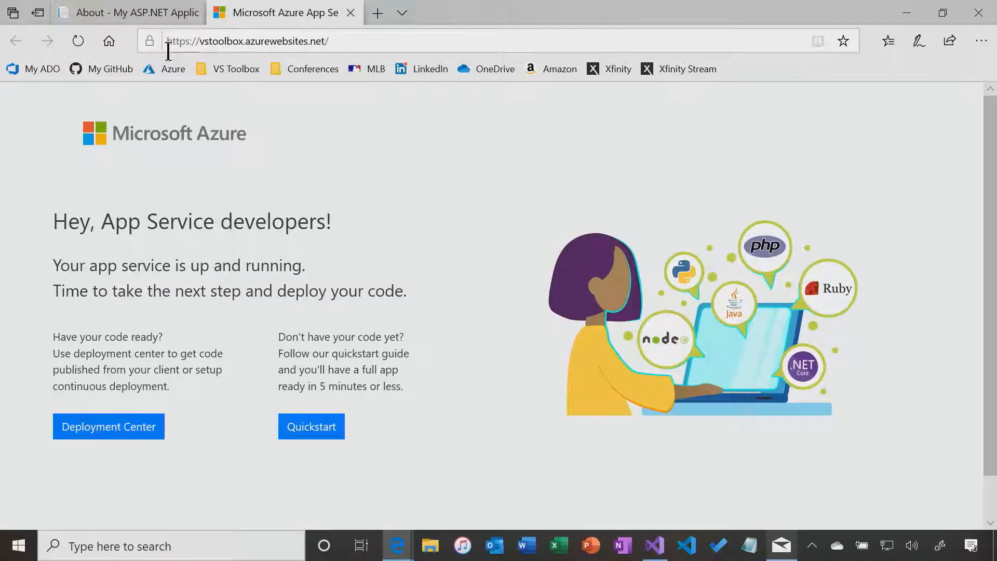
pyautogui.click(76, 39)
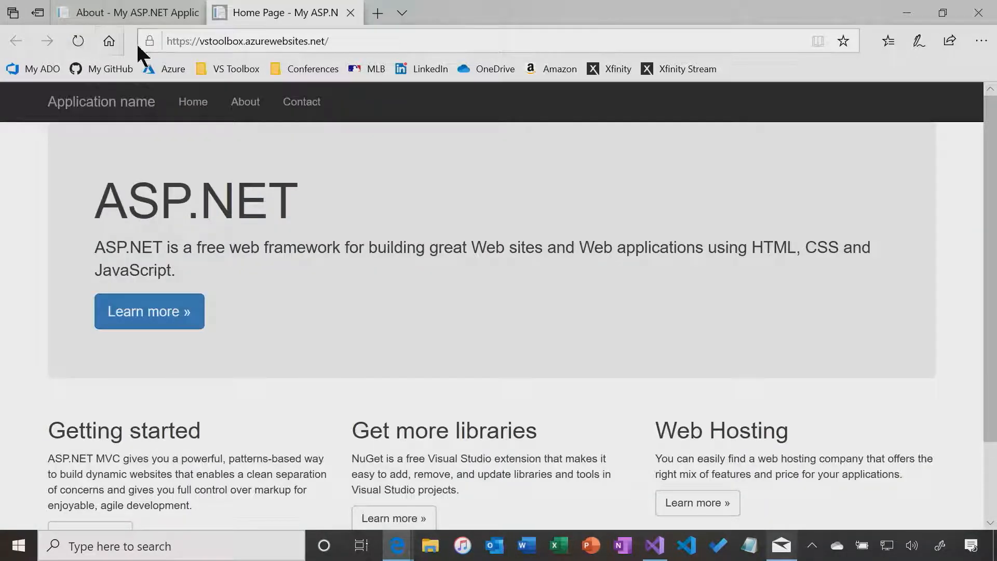
pyautogui.click(252, 107)
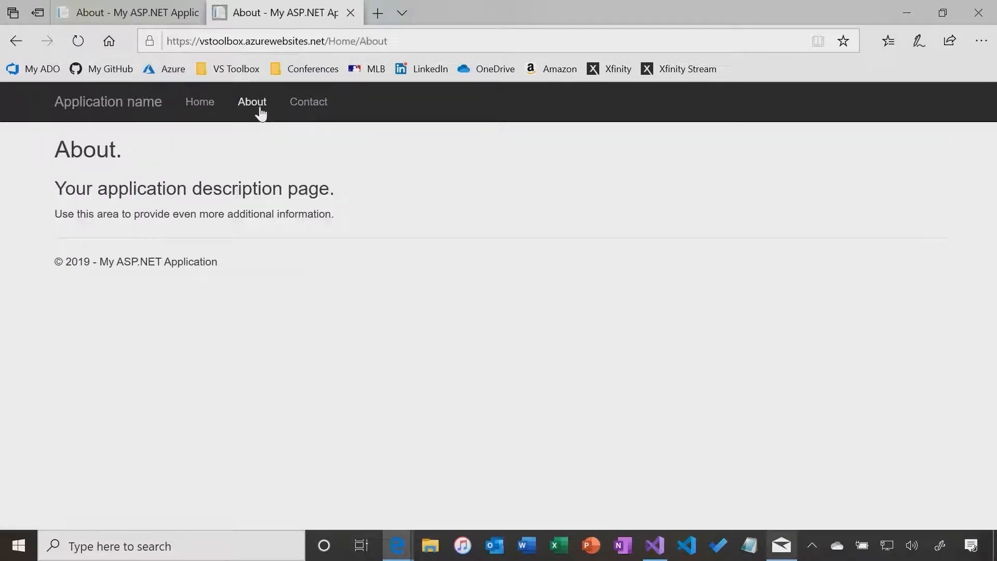